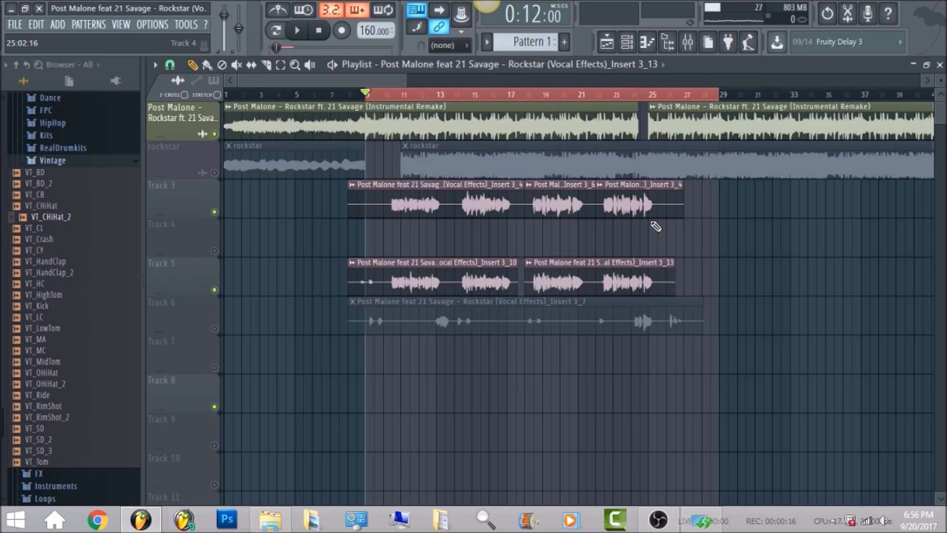
- Review the Master track's effects in the mixer and bypass Maximus on the instrumental track 1
{"action": "left_click", "coordinate": [687, 43]}
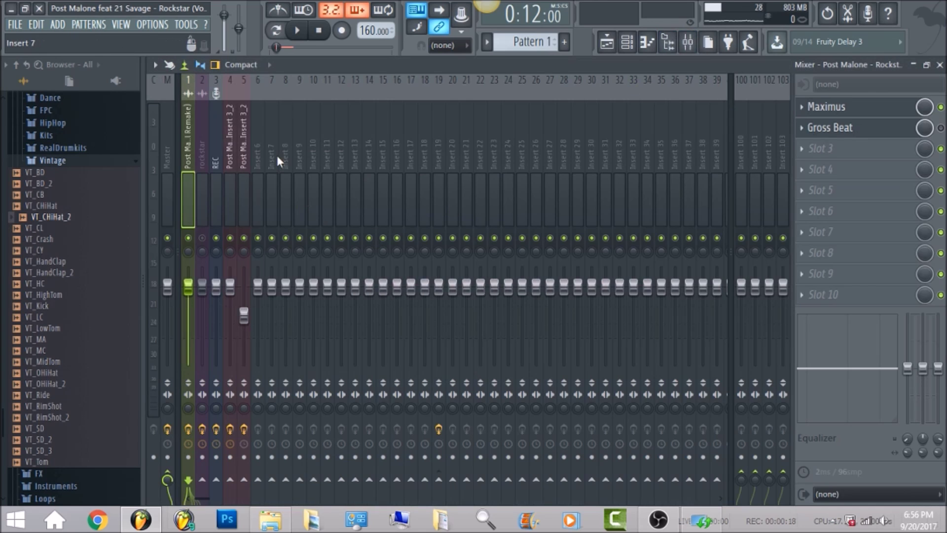
{"action": "left_click", "coordinate": [170, 154]}
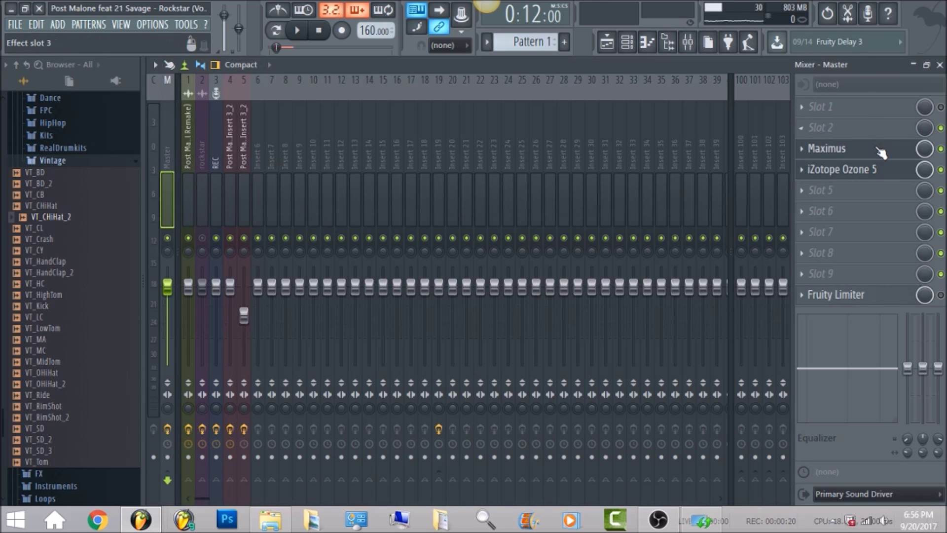
{"action": "left_click", "coordinate": [187, 160]}
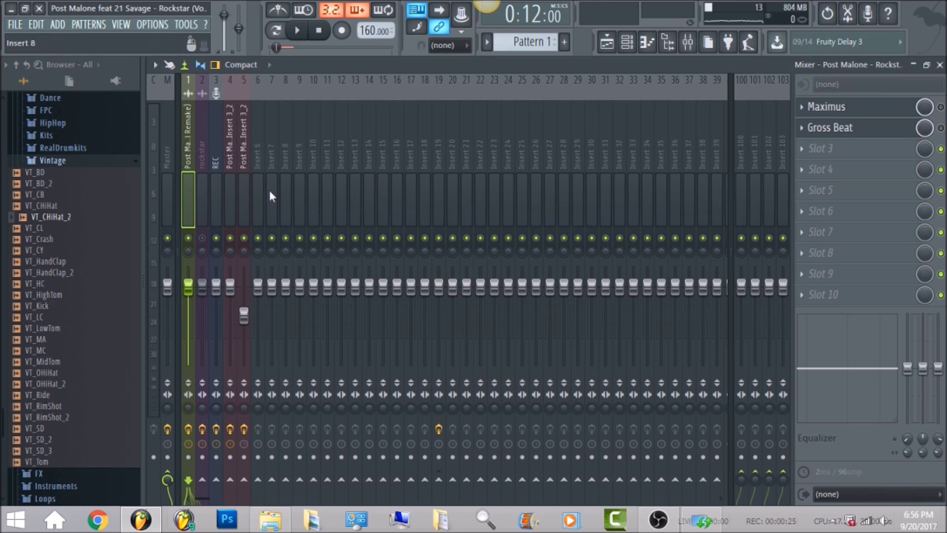
- Mute mixer track 5 and bypass every effect on vocal track 4 except Auto-Tune VST
{"action": "left_click", "coordinate": [228, 151]}
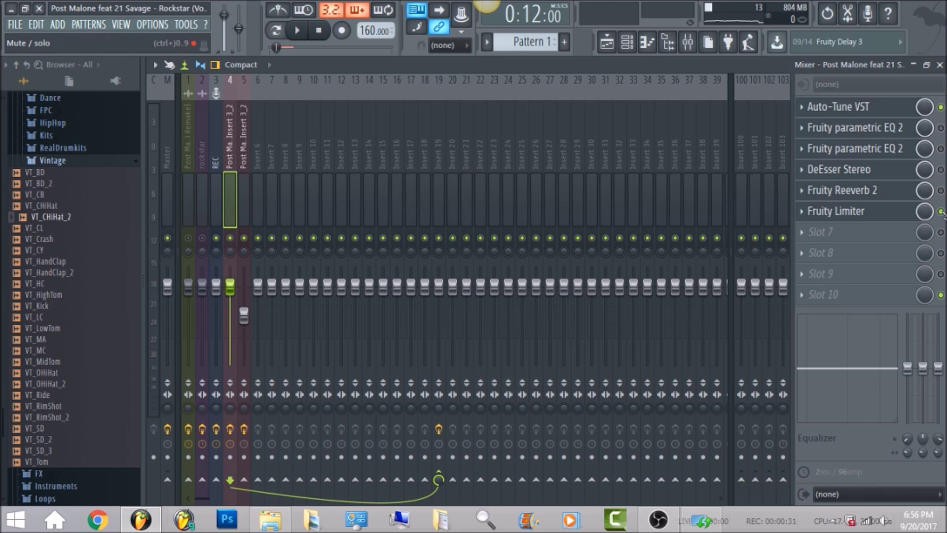
{"action": "left_click", "coordinate": [243, 154]}
{"action": "left_click", "coordinate": [244, 238]}
{"action": "left_click", "coordinate": [230, 156]}
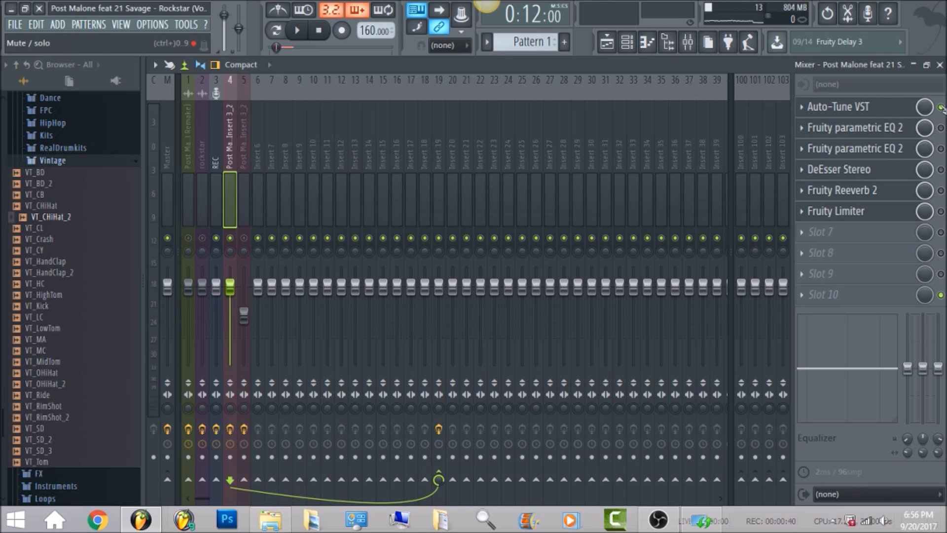
- Select about bar 10 to bar 25 as the playback range in the playlist
{"action": "left_click", "coordinate": [608, 46]}
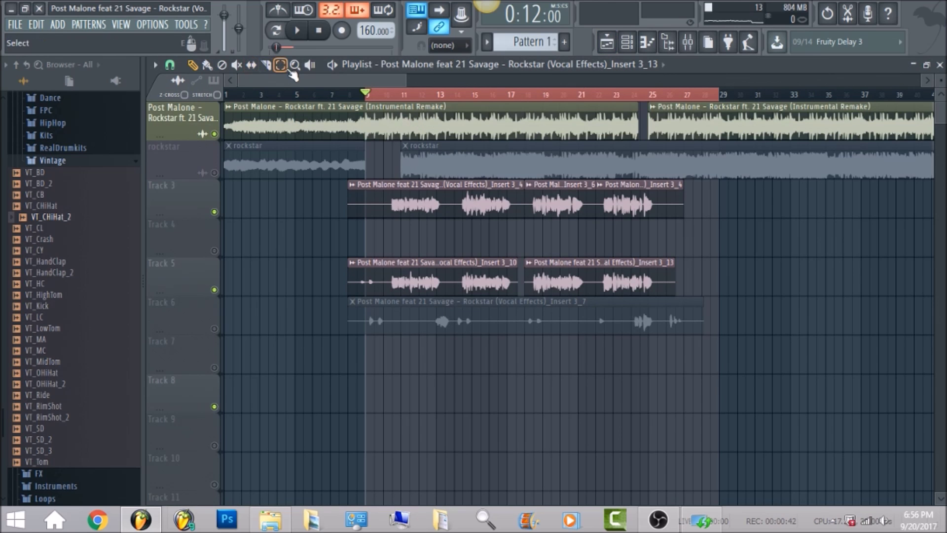
{"action": "left_click_drag", "start_coordinate": [383, 94], "coordinate": [647, 94]}
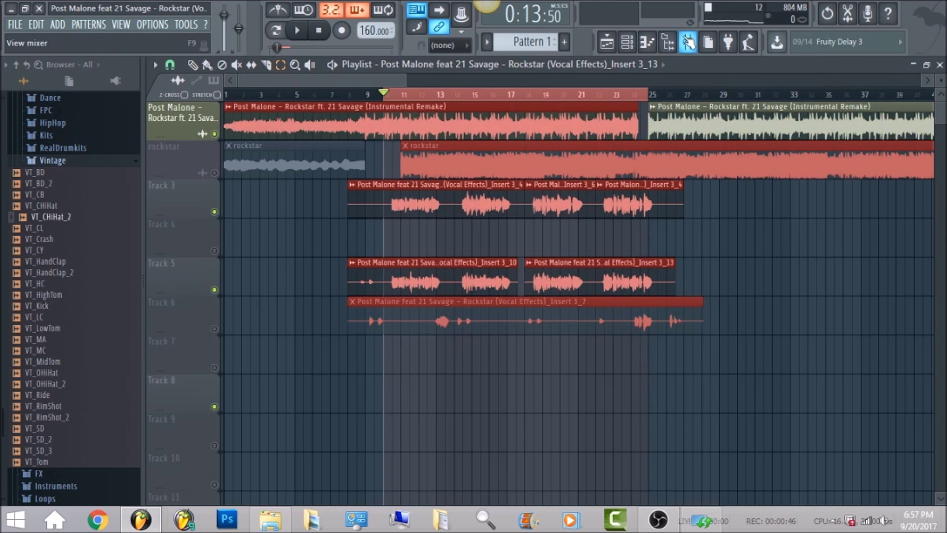
- Examine the Auto-Tune VST settings on vocal track 4 and briefly audition the selected range
{"action": "left_click", "coordinate": [688, 43]}
{"action": "left_click", "coordinate": [863, 108]}
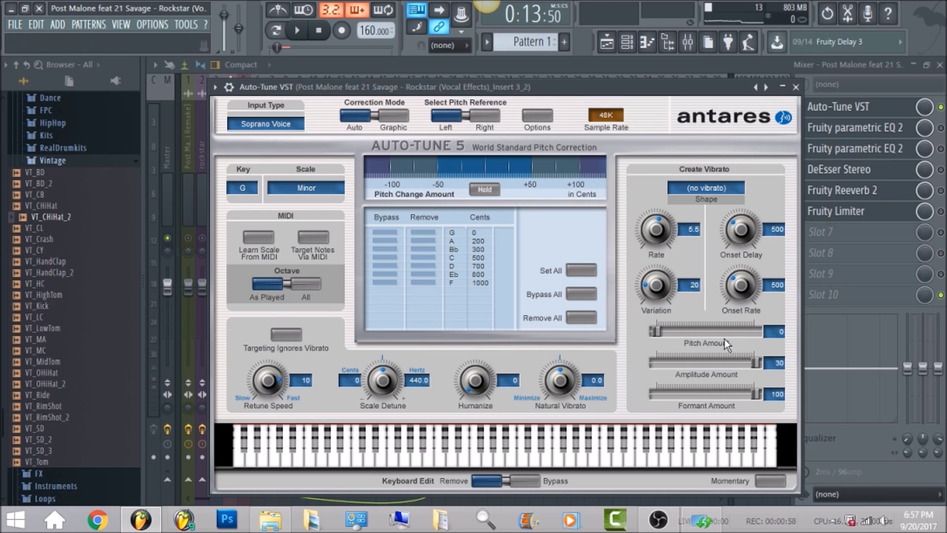
{"action": "left_click", "coordinate": [733, 63]}
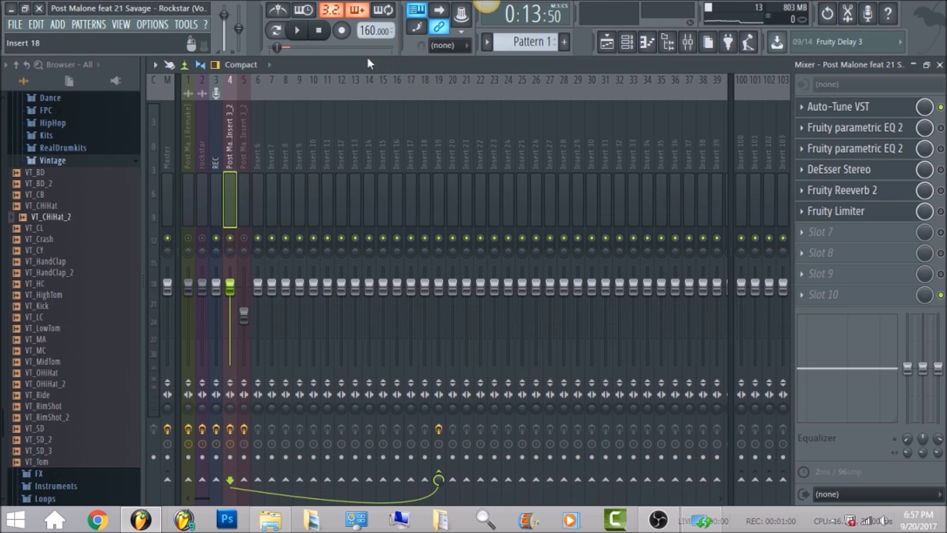
{"action": "left_click", "coordinate": [306, 33]}
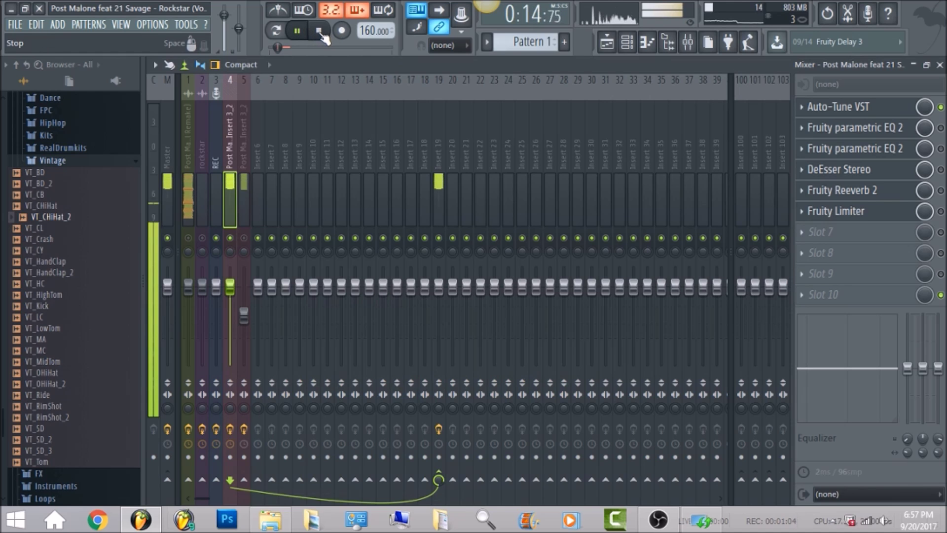
{"action": "left_click", "coordinate": [321, 32]}
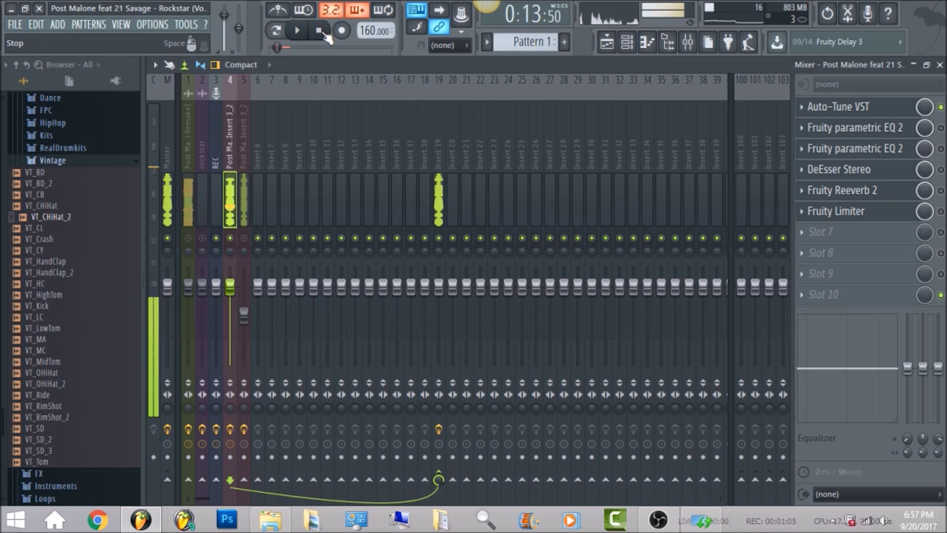
- Bypass the effects on Insert 19 and audition vocal track 4 with only Auto-Tune VST active
{"action": "left_click", "coordinate": [440, 170]}
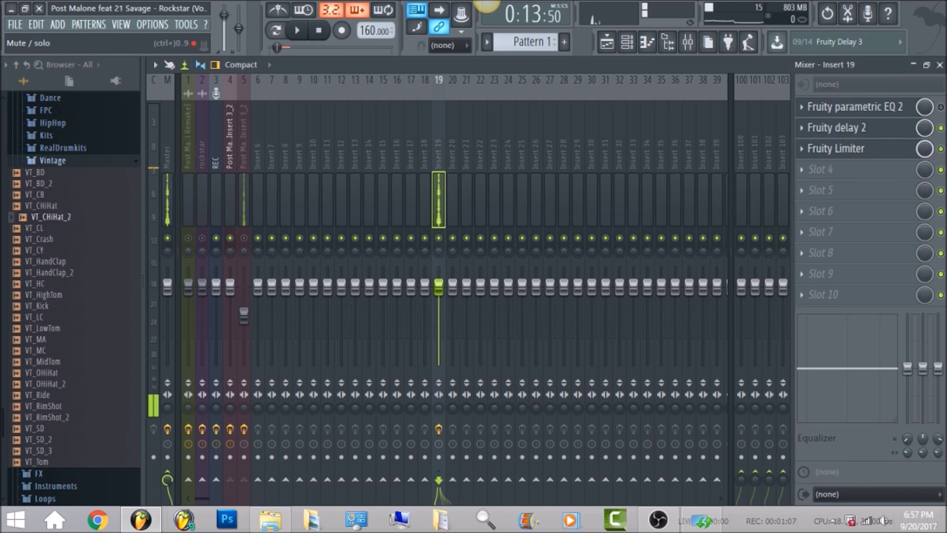
{"action": "left_click", "coordinate": [230, 197]}
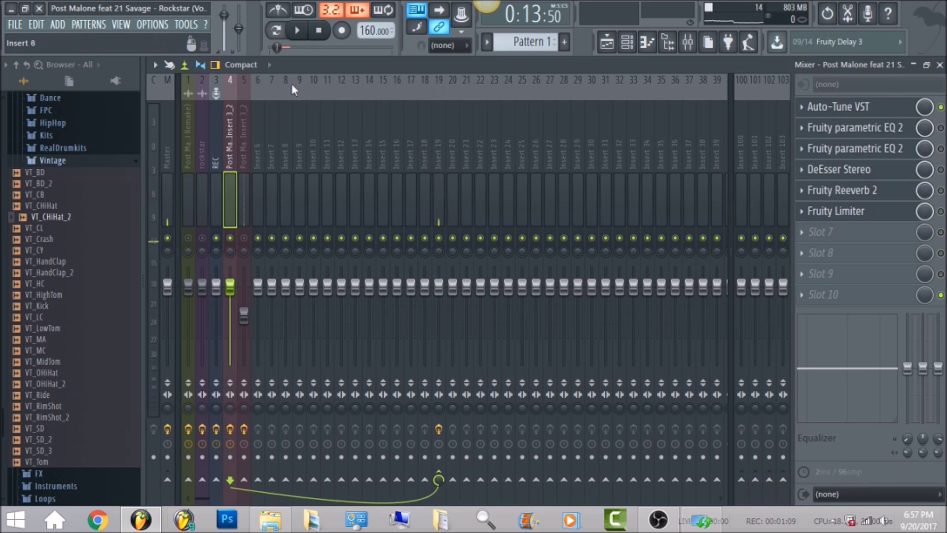
{"action": "left_click", "coordinate": [297, 30]}
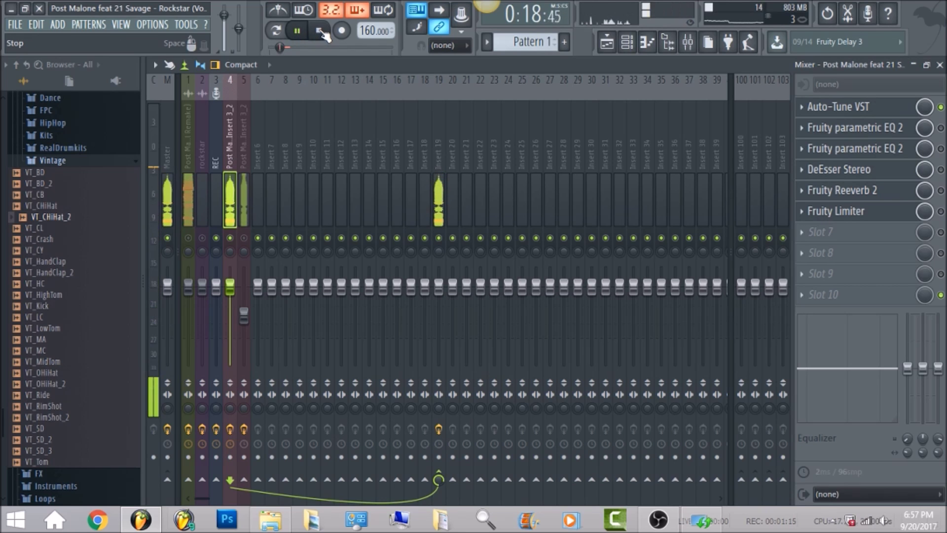
{"action": "left_click", "coordinate": [319, 32]}
- Enable the first Fruity parametric EQ 2 on vocal track 4, check its low-cut band and audition the vocal through it
{"action": "left_click", "coordinate": [941, 128]}
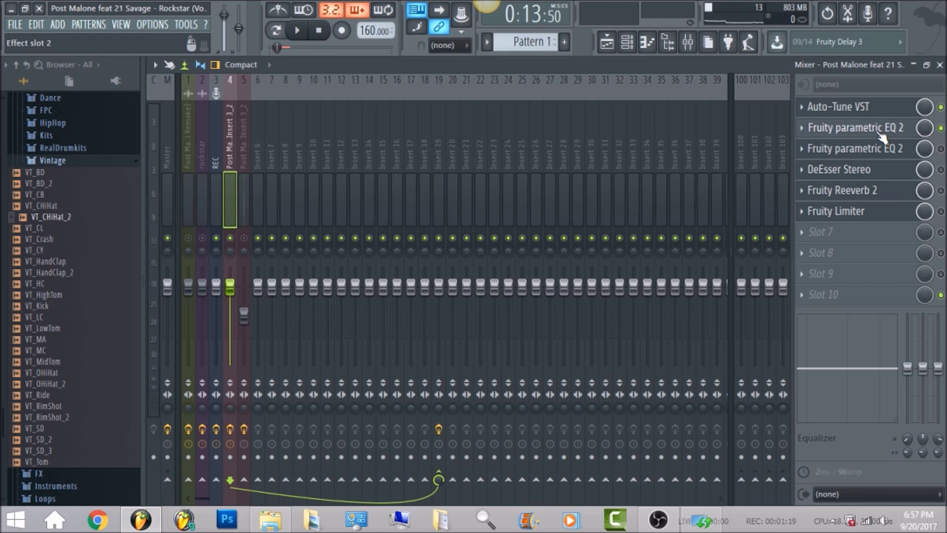
{"action": "left_click", "coordinate": [881, 133]}
{"action": "left_click_drag", "start_coordinate": [257, 357], "coordinate": [292, 354]}
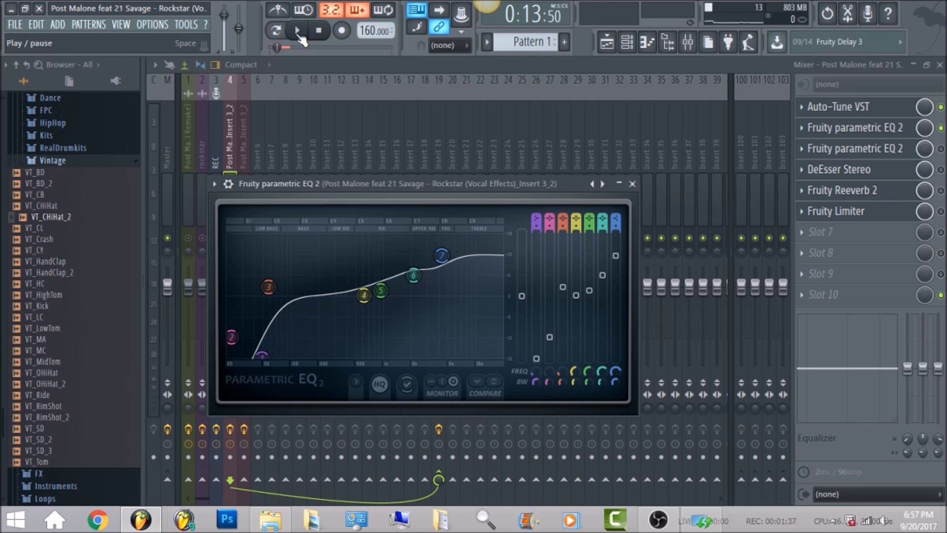
{"action": "left_click", "coordinate": [298, 31]}
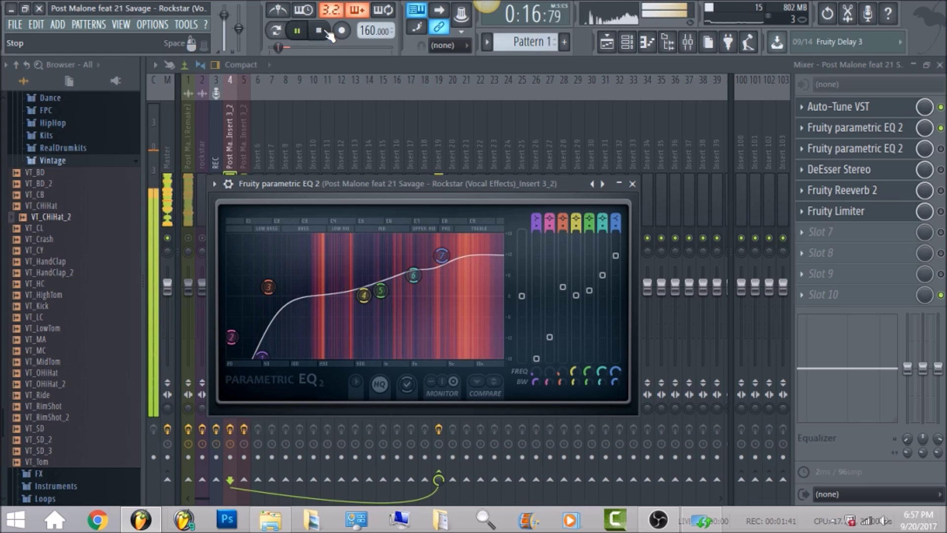
{"action": "left_click", "coordinate": [321, 31]}
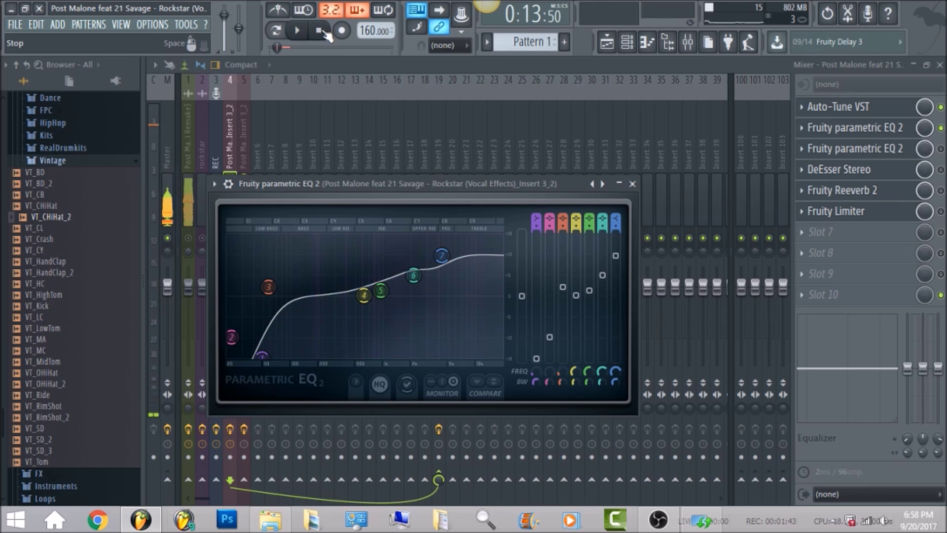
{"action": "left_click", "coordinate": [633, 184]}
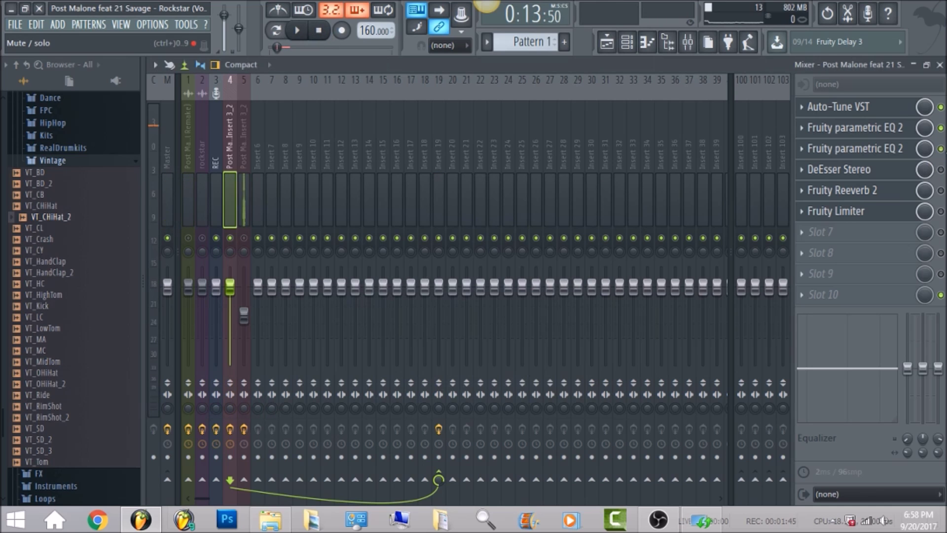
- Enable the second Fruity parametric EQ 2 on vocal track 4 and audition the vocal with its curve open
{"action": "left_click", "coordinate": [900, 151]}
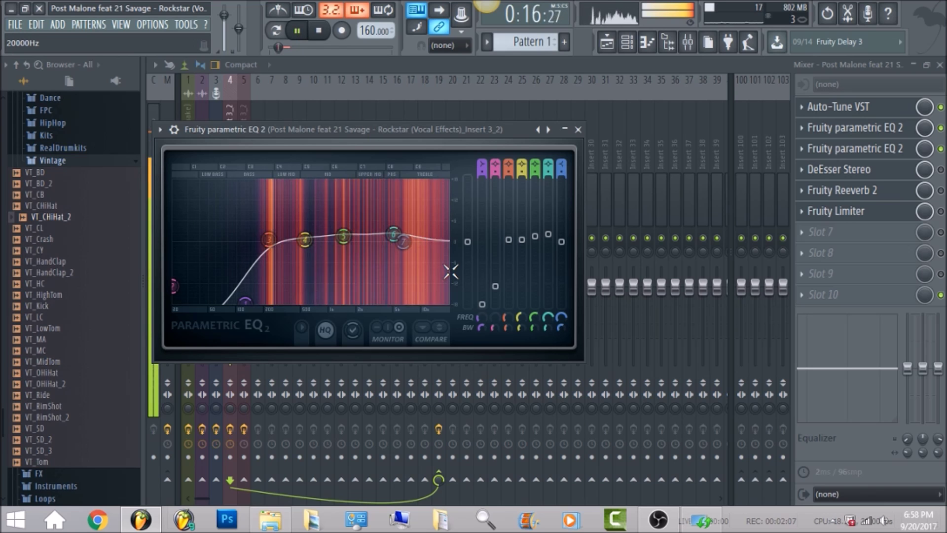
{"action": "left_click", "coordinate": [319, 32]}
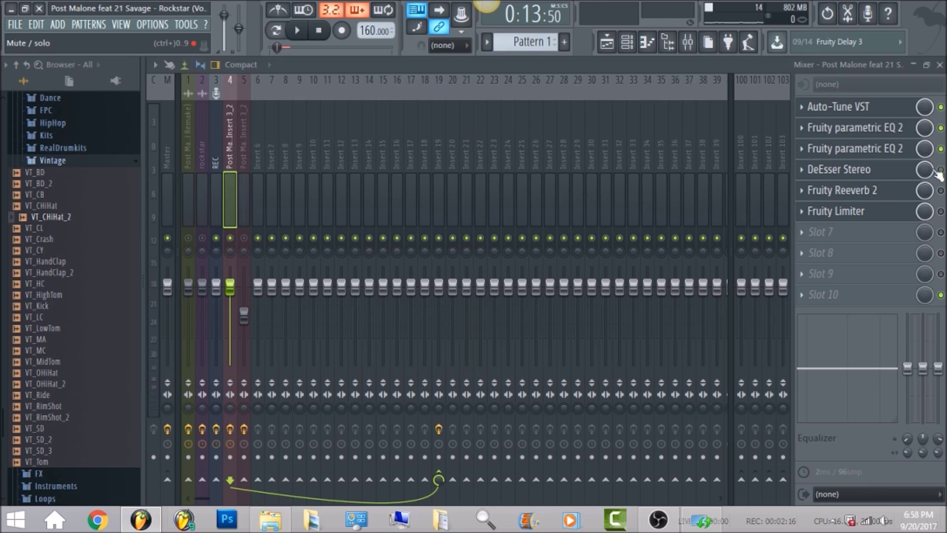
- Enable DeEsser Stereo on vocal track 4 with a HighPass sidechain and audition the vocal
{"action": "left_click", "coordinate": [893, 172]}
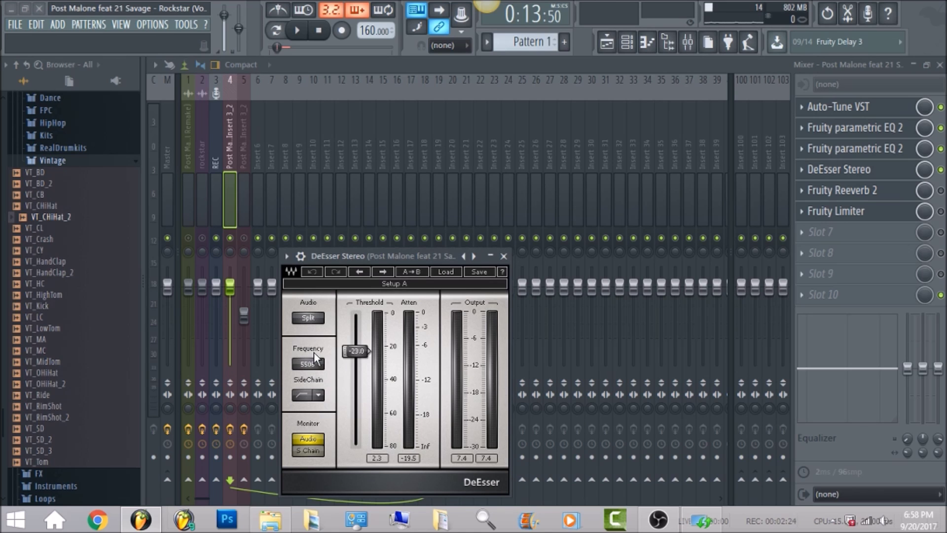
{"action": "left_click", "coordinate": [319, 395]}
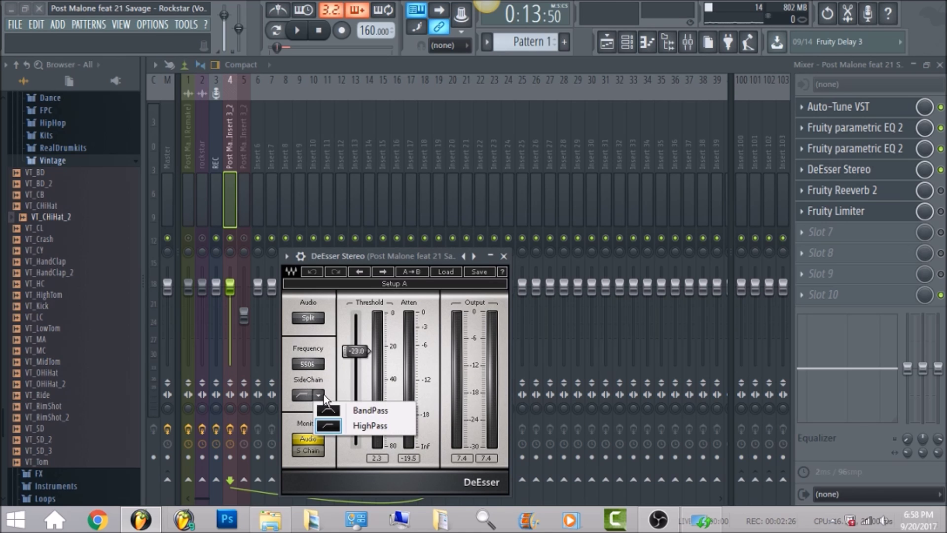
{"action": "left_click", "coordinate": [354, 427]}
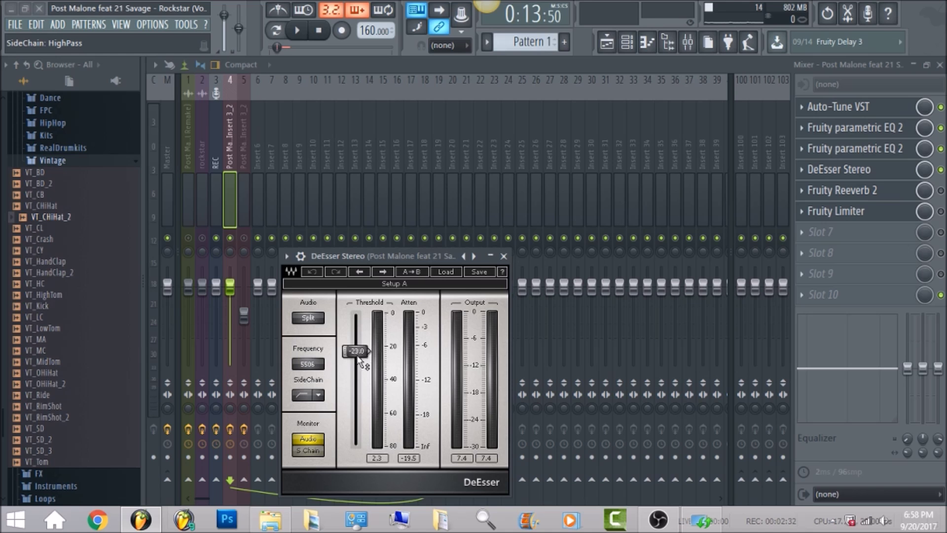
{"action": "left_click", "coordinate": [297, 31]}
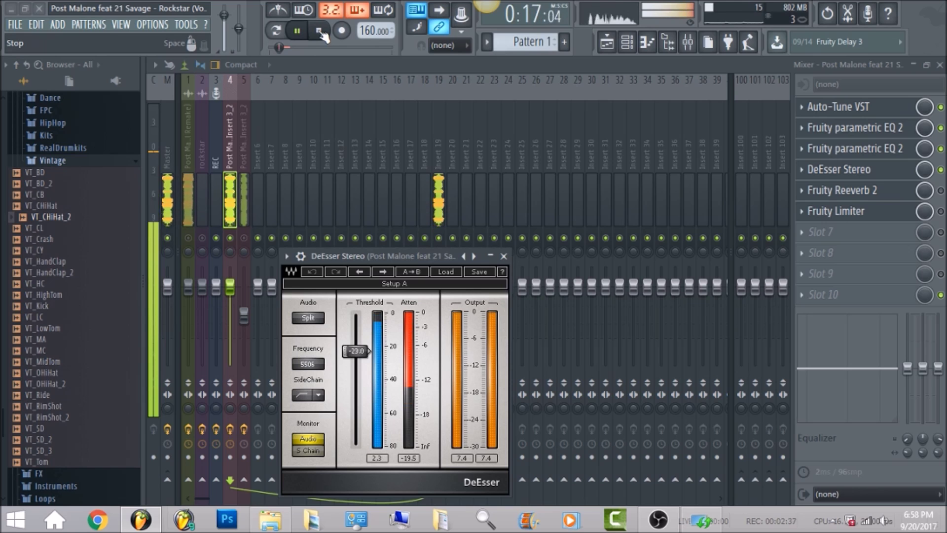
{"action": "left_click", "coordinate": [319, 30]}
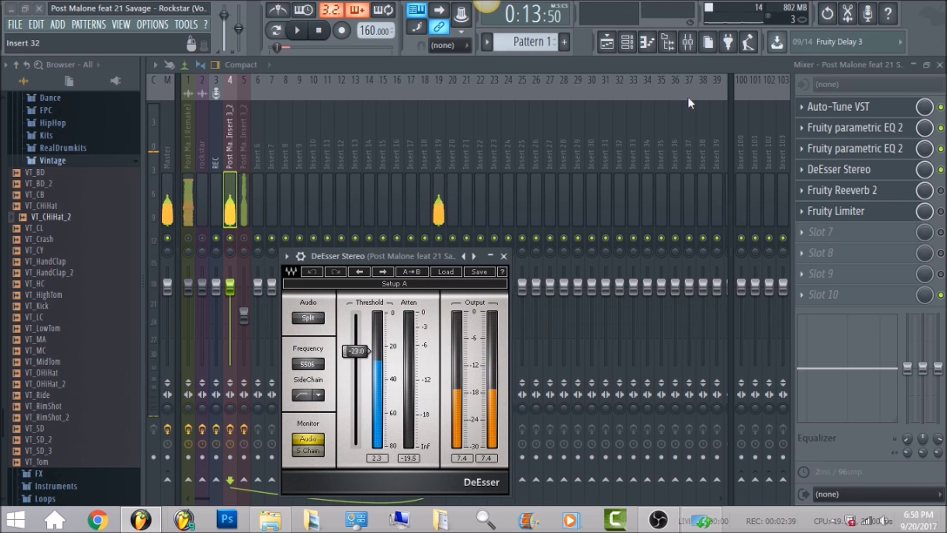
{"action": "left_click", "coordinate": [848, 169]}
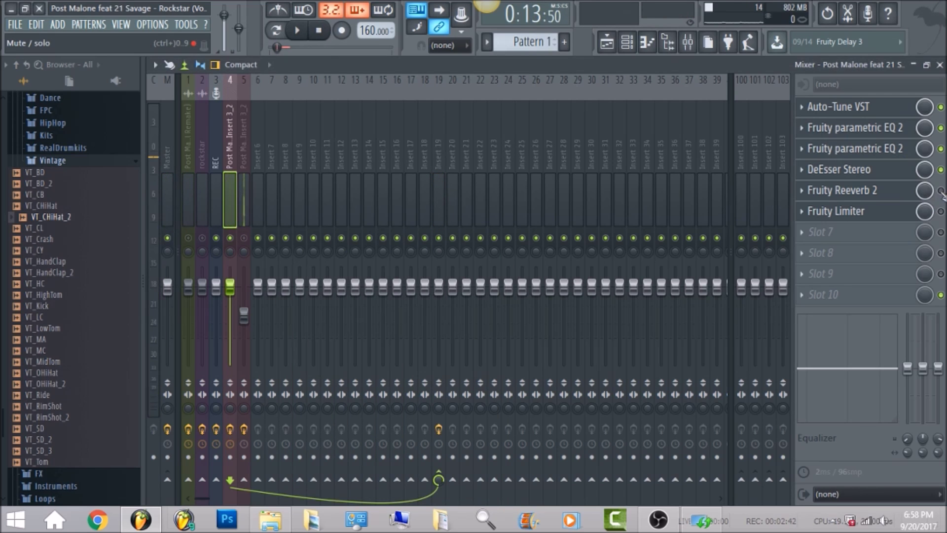
- Enable Fruity Reeverb 2 on vocal track 4, go over its decay and high cut settings, and audition the vocal
{"action": "left_click", "coordinate": [838, 190]}
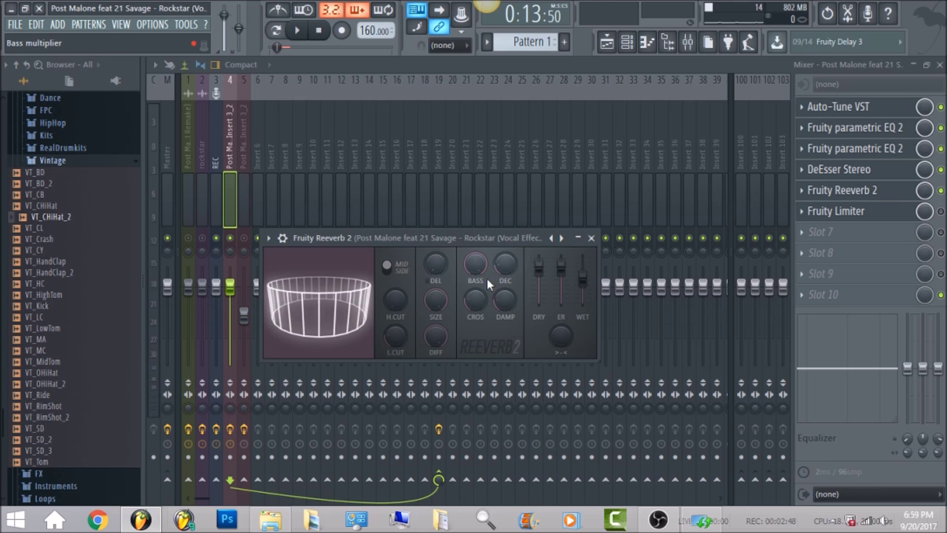
{"action": "mouse_move", "coordinate": [505, 265]}
{"action": "left_mouse_down"}
{"action": "mouse_move", "coordinate": [505, 275]}
{"action": "mouse_move", "coordinate": [505, 264]}
{"action": "left_mouse_up"}
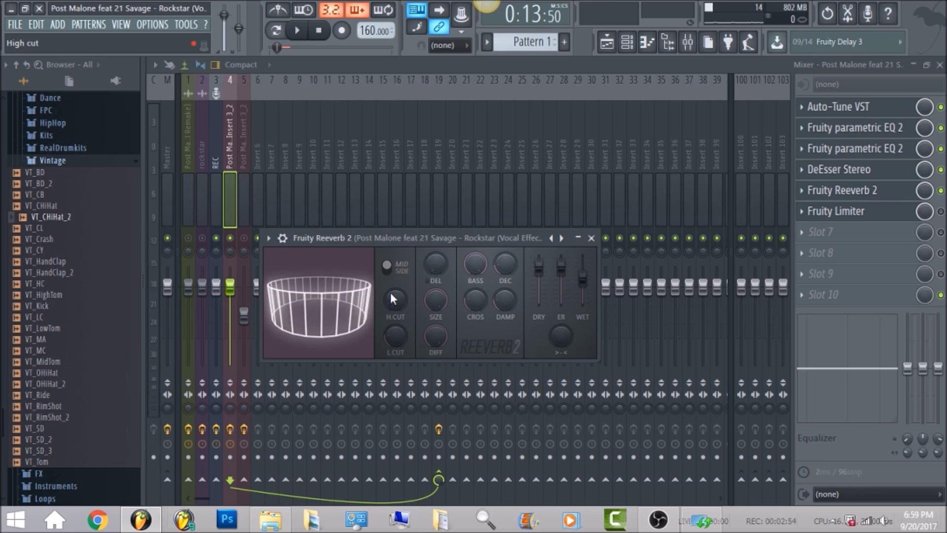
{"action": "left_click_drag", "start_coordinate": [394, 301], "coordinate": [392, 303]}
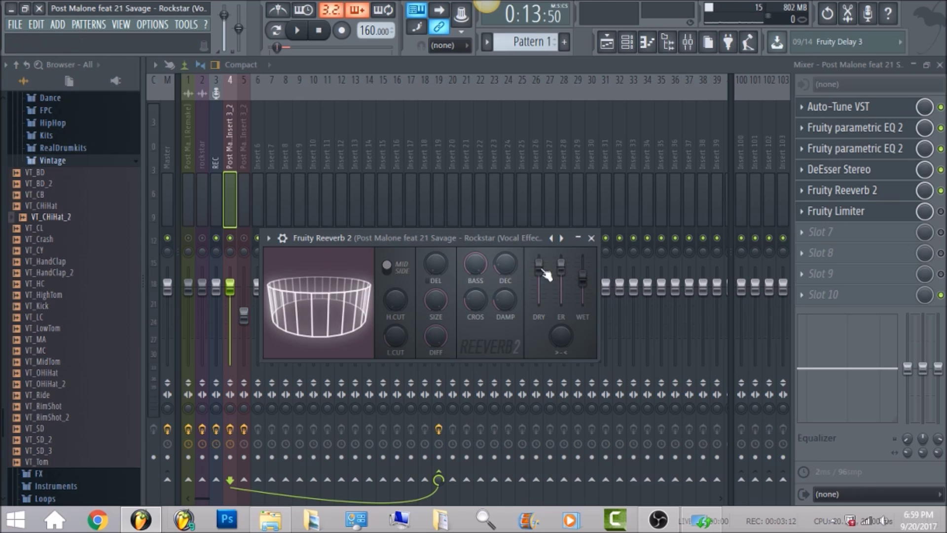
{"action": "left_click", "coordinate": [298, 31]}
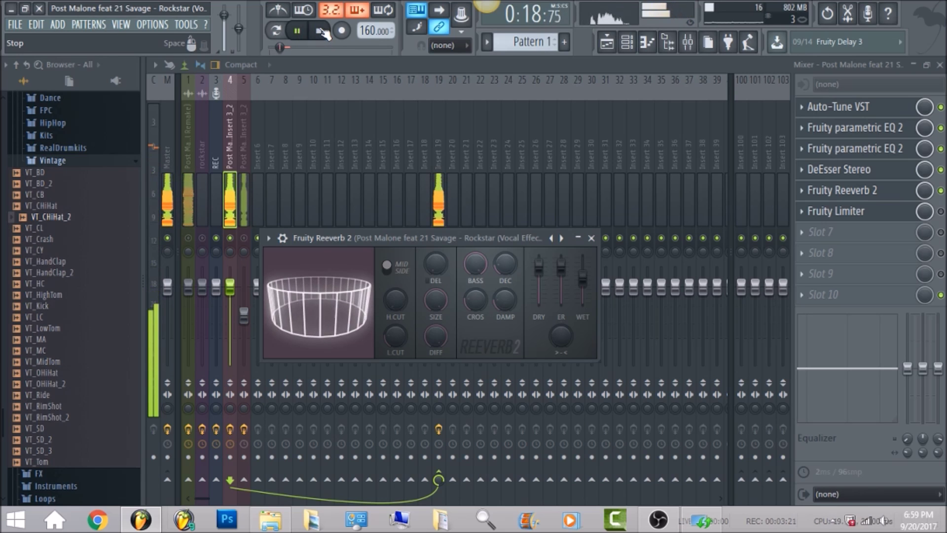
{"action": "left_click", "coordinate": [320, 33]}
{"action": "left_click", "coordinate": [868, 190]}
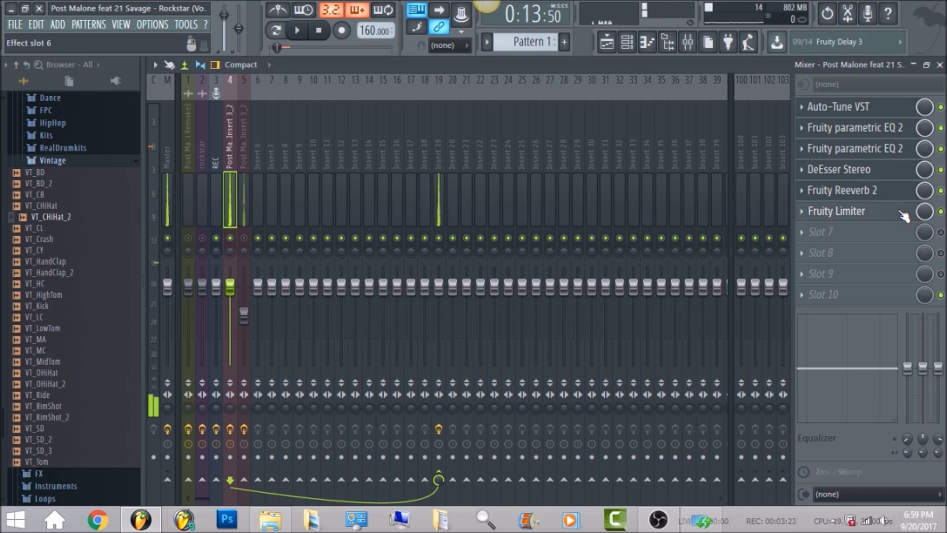
- Open Fruity Limiter on vocal track 4, reset its envelope attack to default, go over the envelope settings and audition the vocal
{"action": "left_click", "coordinate": [868, 211]}
{"action": "left_click_drag", "start_coordinate": [422, 380], "coordinate": [422, 391]}
{"action": "right_click", "coordinate": [424, 391]}
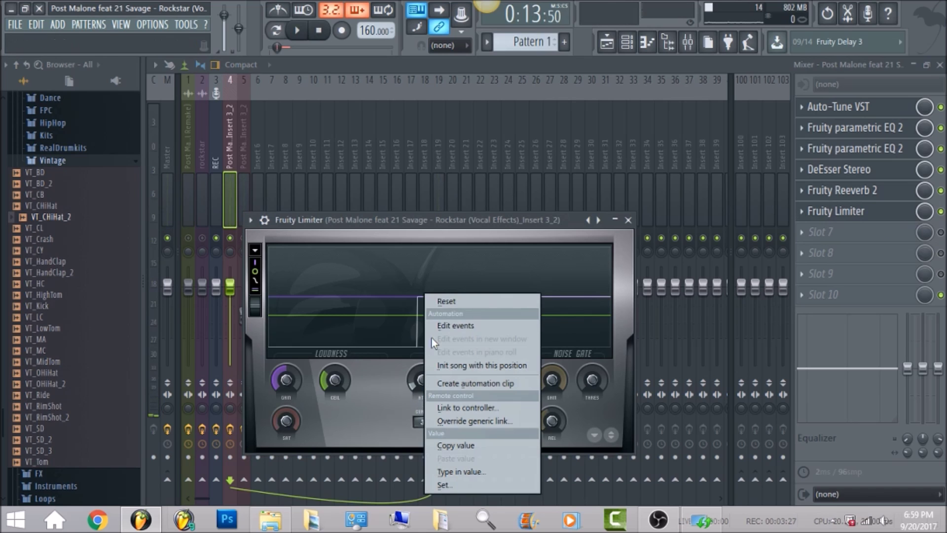
{"action": "left_click", "coordinate": [448, 300]}
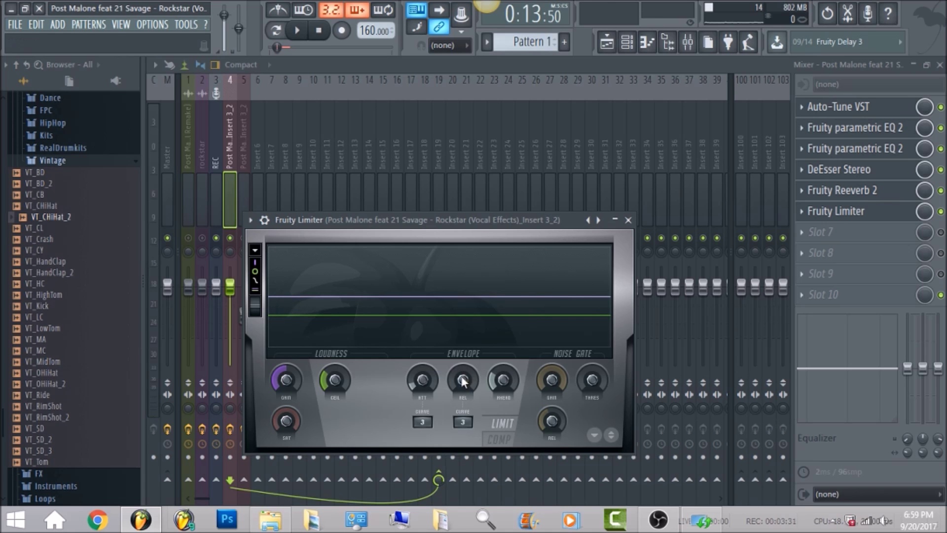
{"action": "left_click_drag", "start_coordinate": [503, 380], "coordinate": [503, 375]}
{"action": "left_click", "coordinate": [297, 32]}
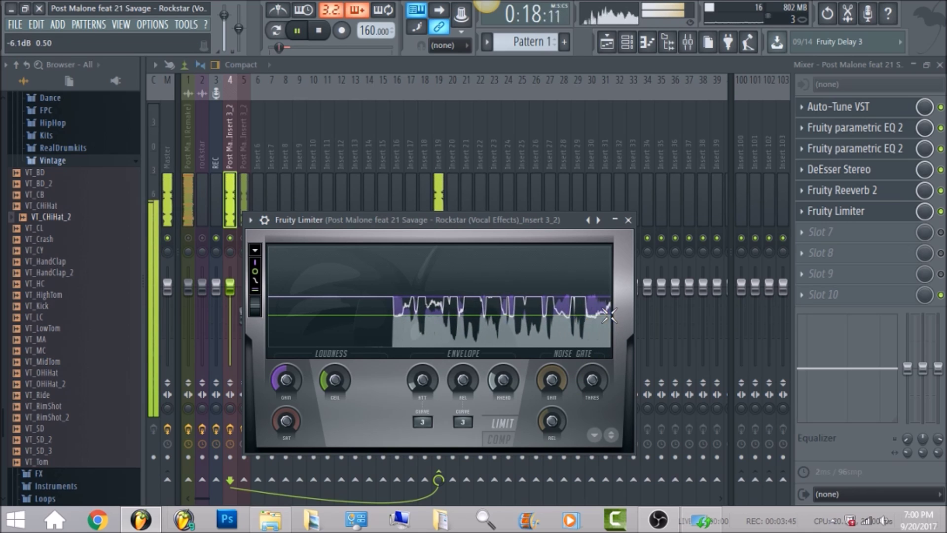
{"action": "key", "text": "space"}
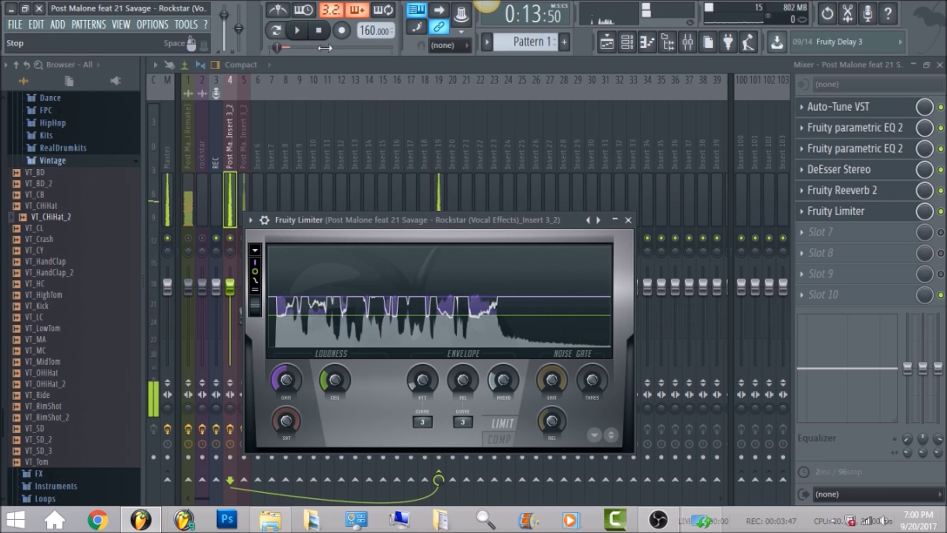
{"action": "key", "text": "Escape"}
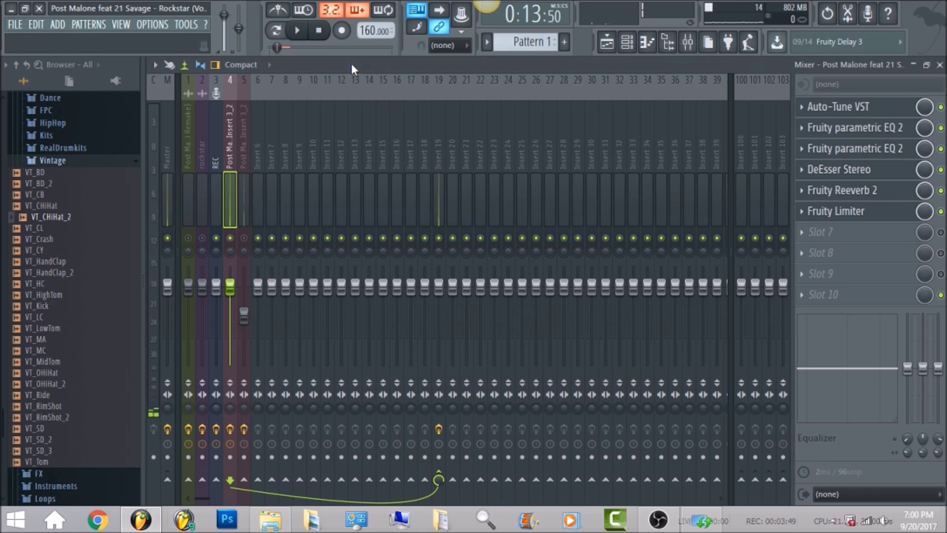
- Locate the commands for saving track 4's mixer state and for opening a saved mixer state on track 5
{"action": "right_click", "coordinate": [234, 140]}
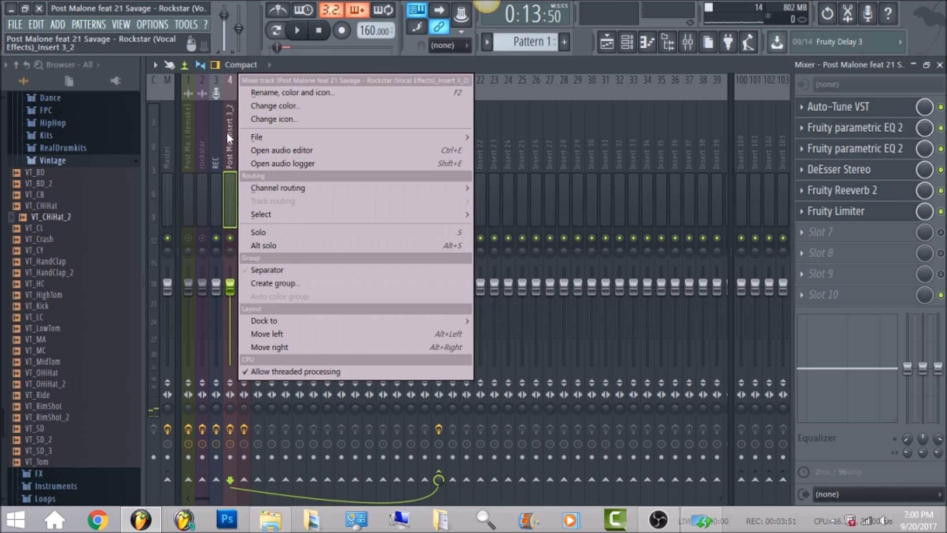
{"action": "right_click", "coordinate": [229, 132]}
{"action": "right_click", "coordinate": [229, 132]}
{"action": "mouse_move", "coordinate": [258, 139]}
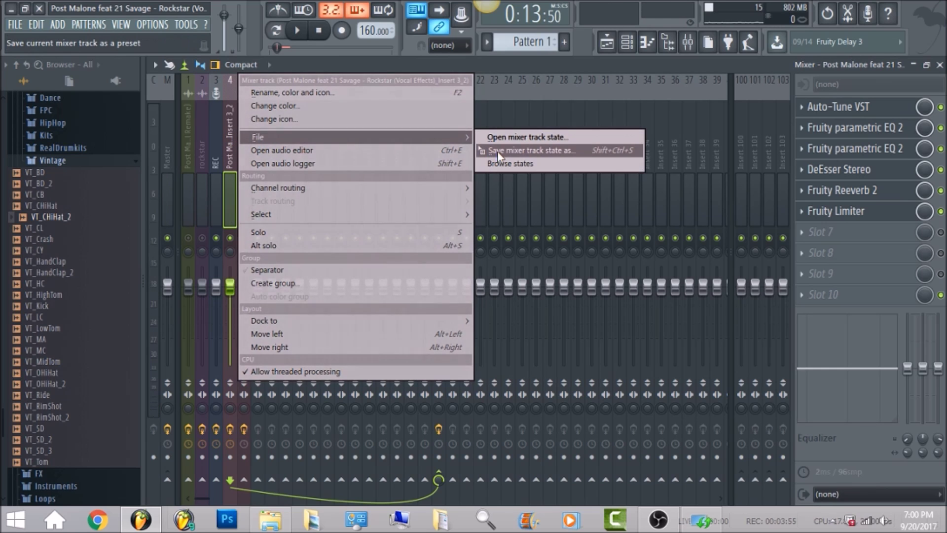
{"action": "left_click", "coordinate": [502, 61]}
{"action": "left_click", "coordinate": [247, 142]}
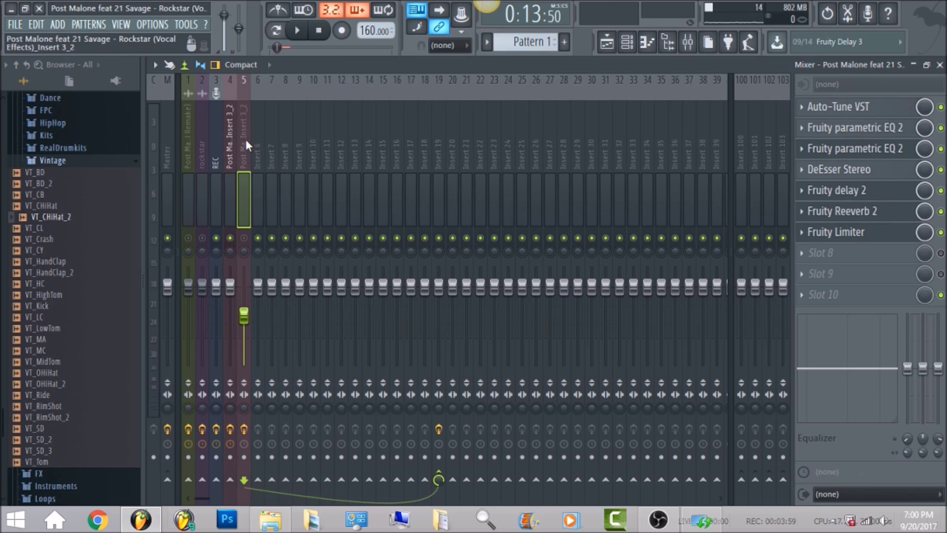
{"action": "right_click", "coordinate": [245, 139]}
{"action": "mouse_move", "coordinate": [260, 139]}
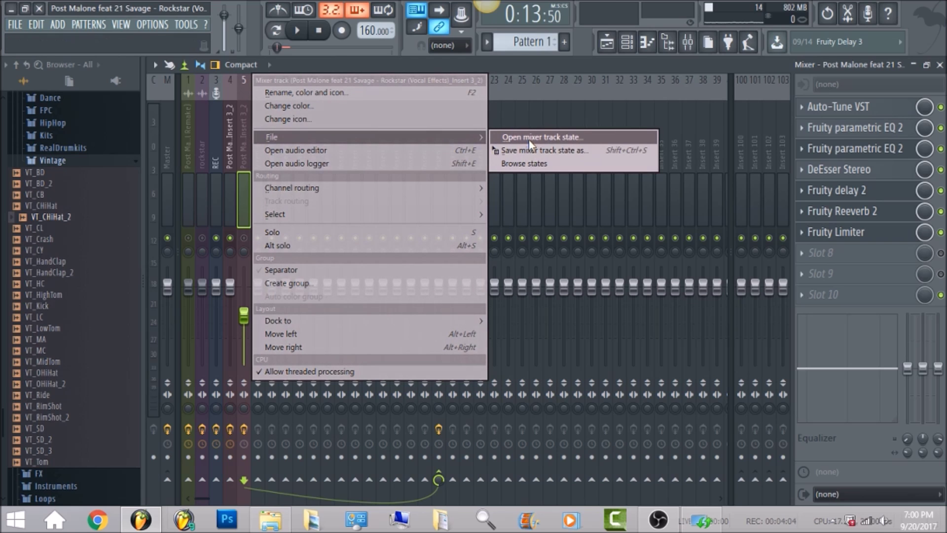
{"action": "left_click", "coordinate": [513, 58]}
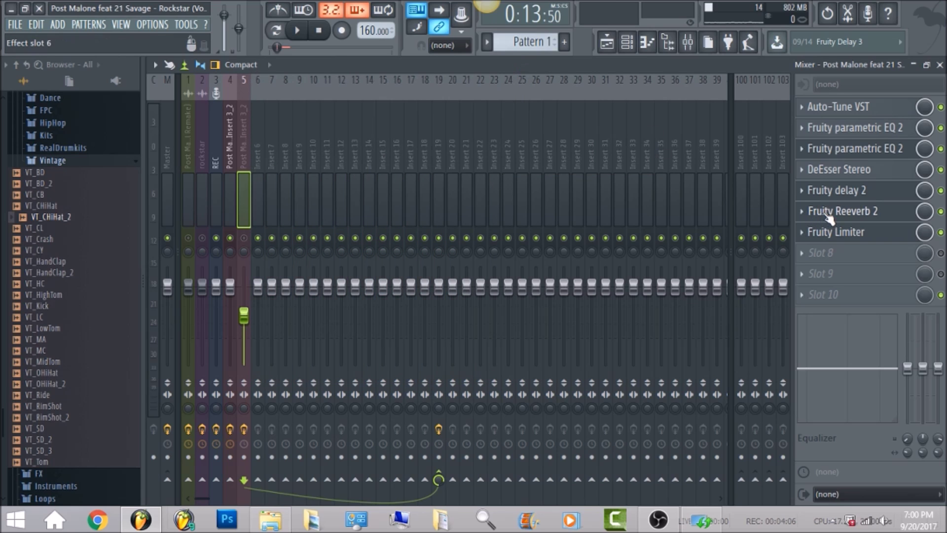
- Go over the Fruity delay 2 settings on track 5, mute track 4 and unmute track 5
{"action": "left_click", "coordinate": [839, 190]}
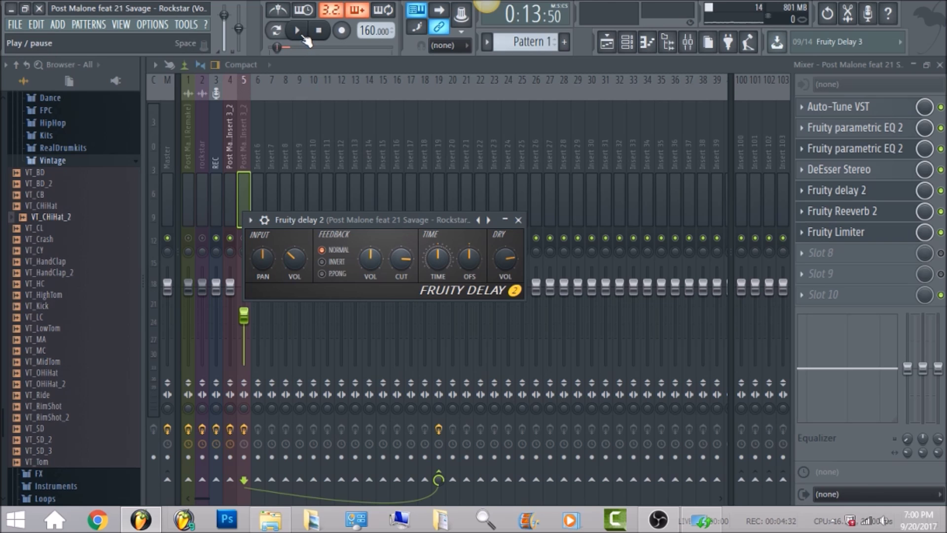
{"action": "left_click", "coordinate": [230, 141]}
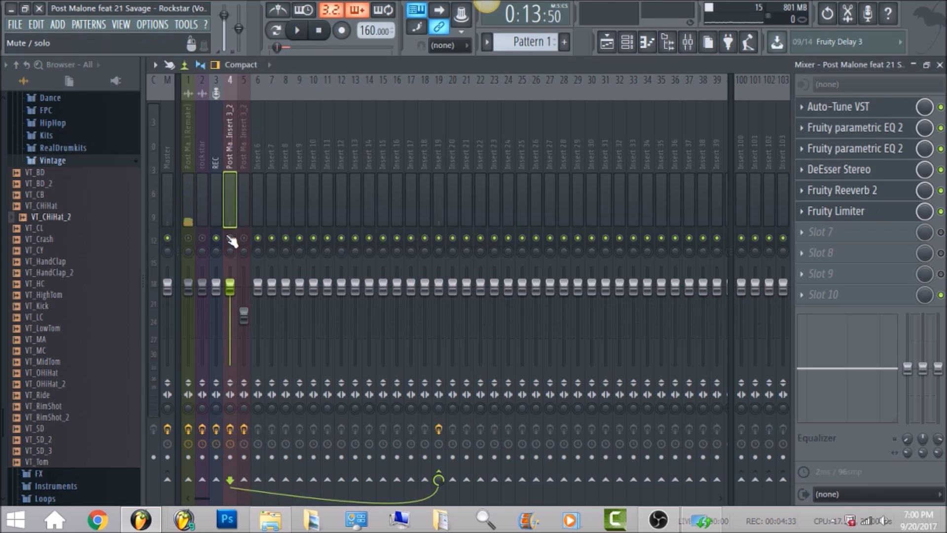
{"action": "left_click", "coordinate": [245, 243]}
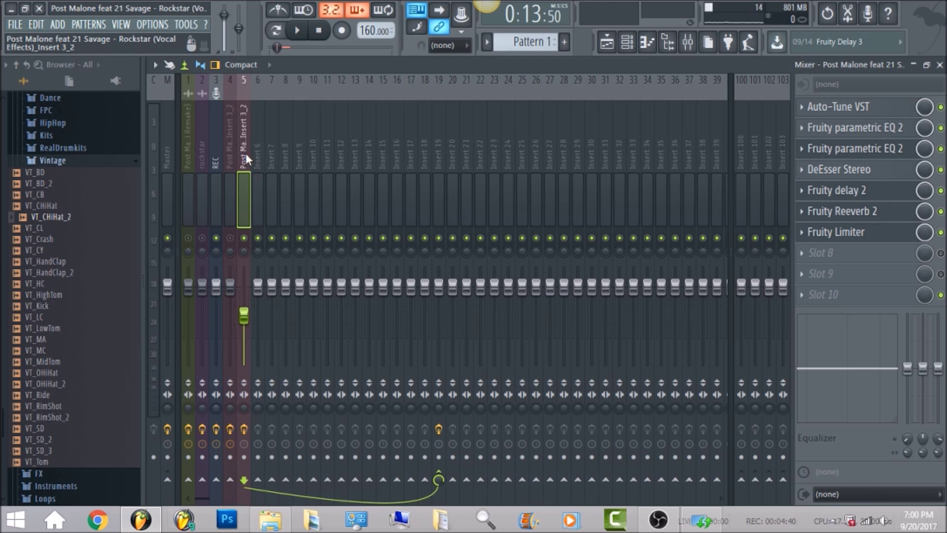
- Check the second vocal's clips in the playlist, open Fruity Reeverb 2 on track 5 and audition that vocal
{"action": "left_click", "coordinate": [607, 43]}
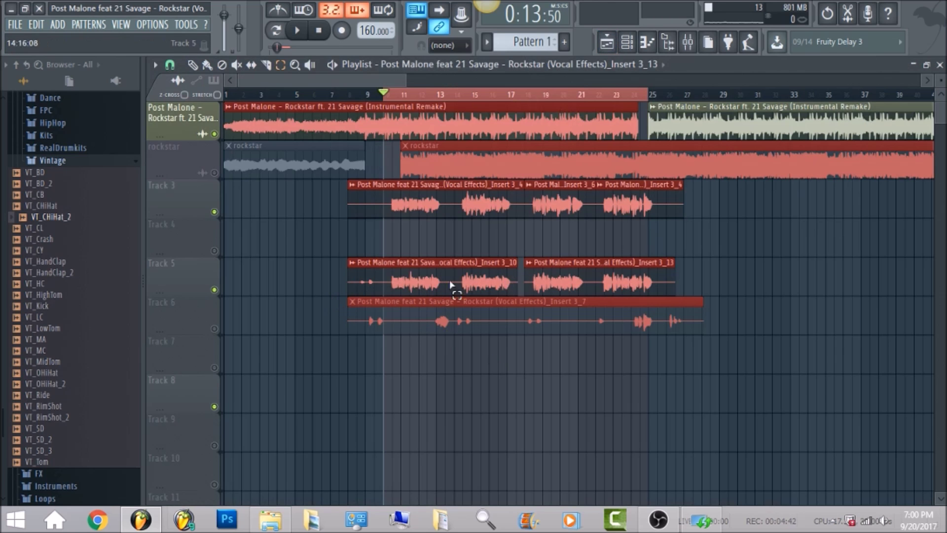
{"action": "left_click", "coordinate": [688, 44]}
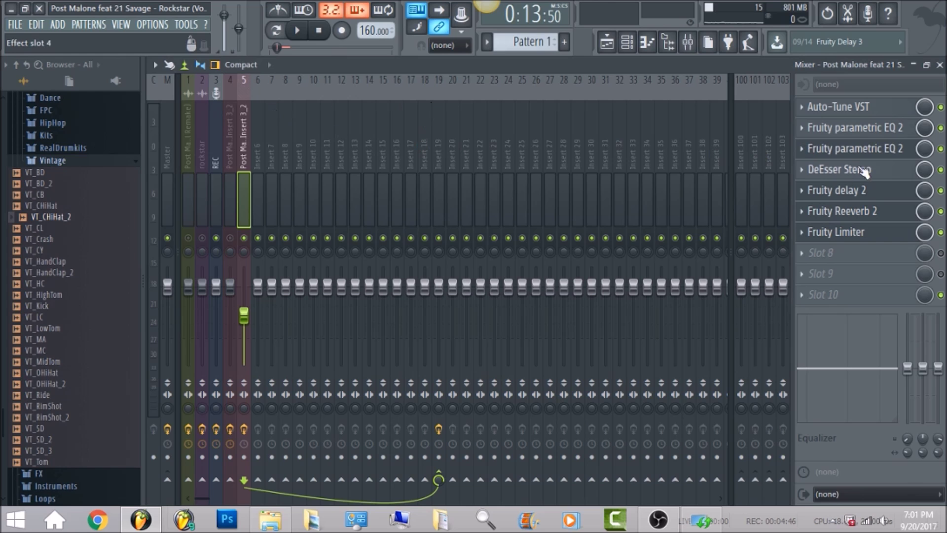
{"action": "left_click", "coordinate": [885, 212]}
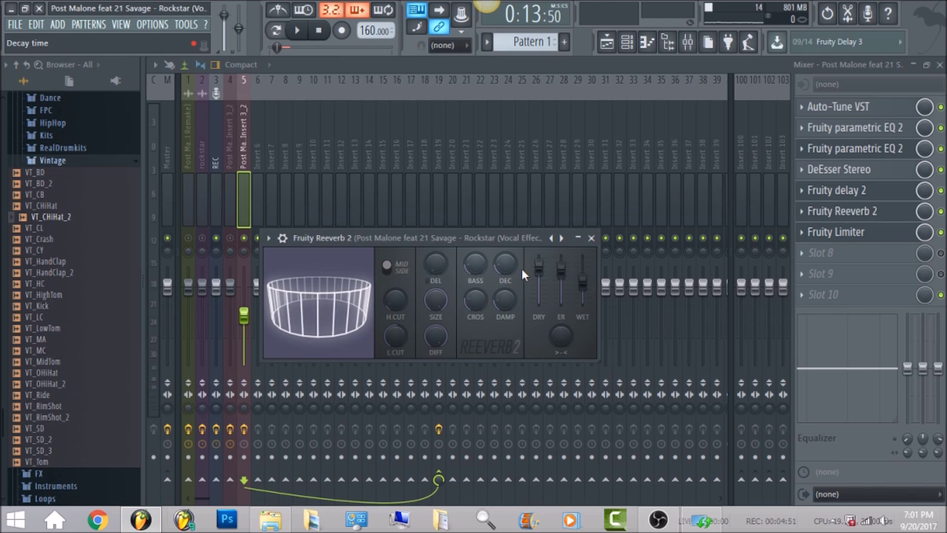
{"action": "key", "text": "space"}
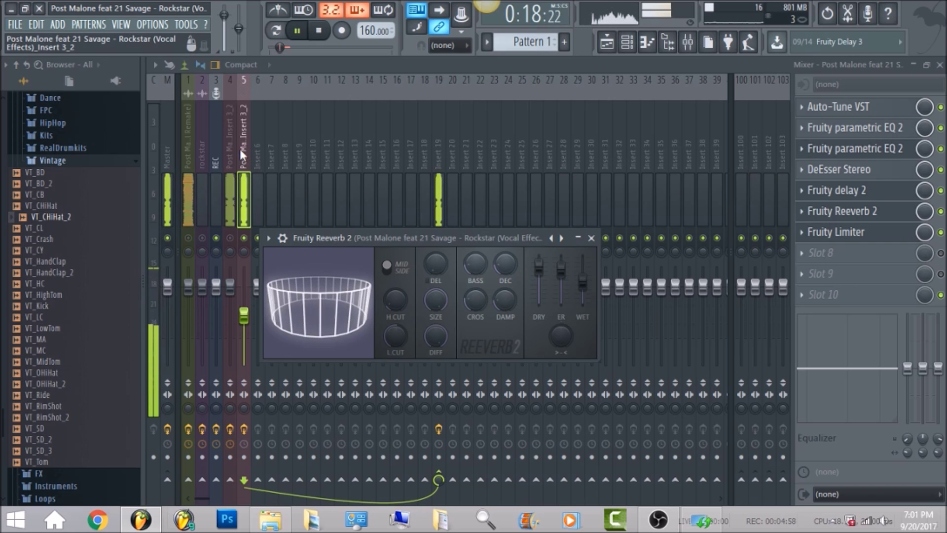
{"action": "key", "text": "space"}
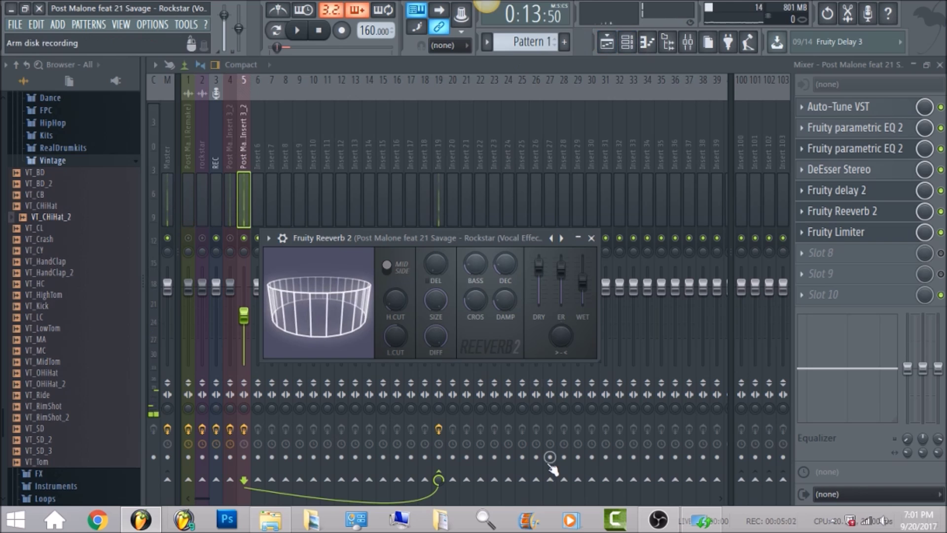
{"action": "left_click", "coordinate": [443, 135]}
- Unmute vocal track 4, and with tracks 4 and 5 both selected look over the options for routing them to another insert
{"action": "left_click", "coordinate": [233, 243]}
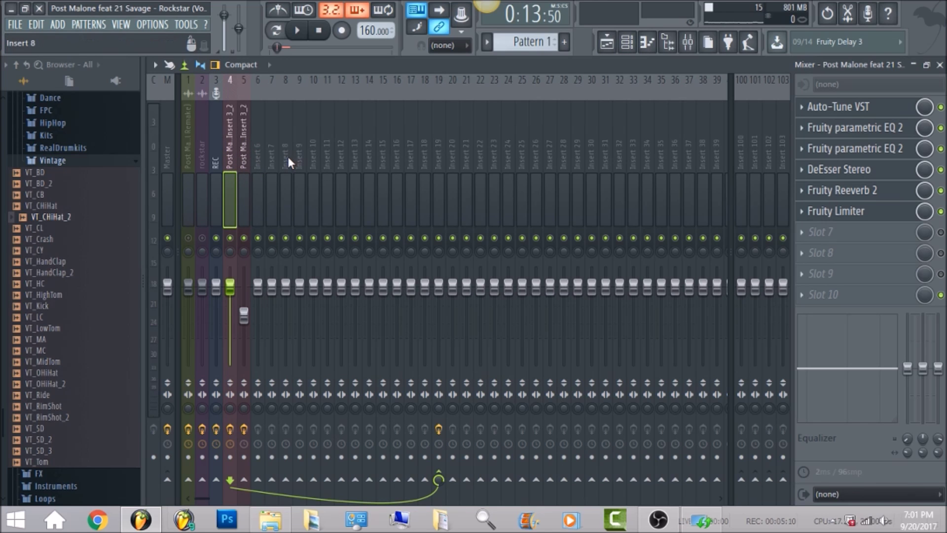
{"action": "left_click", "coordinate": [244, 158], "text": "ctrl"}
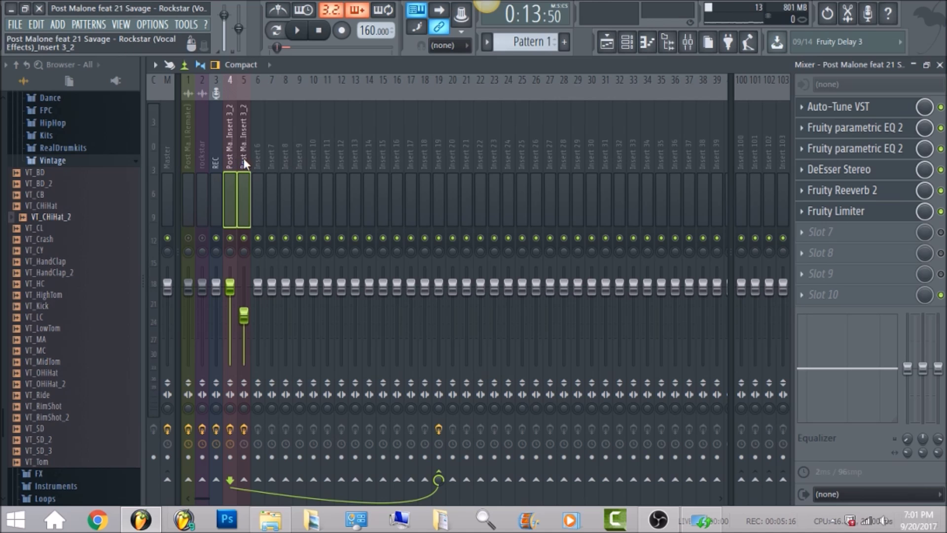
{"action": "right_click", "coordinate": [453, 479]}
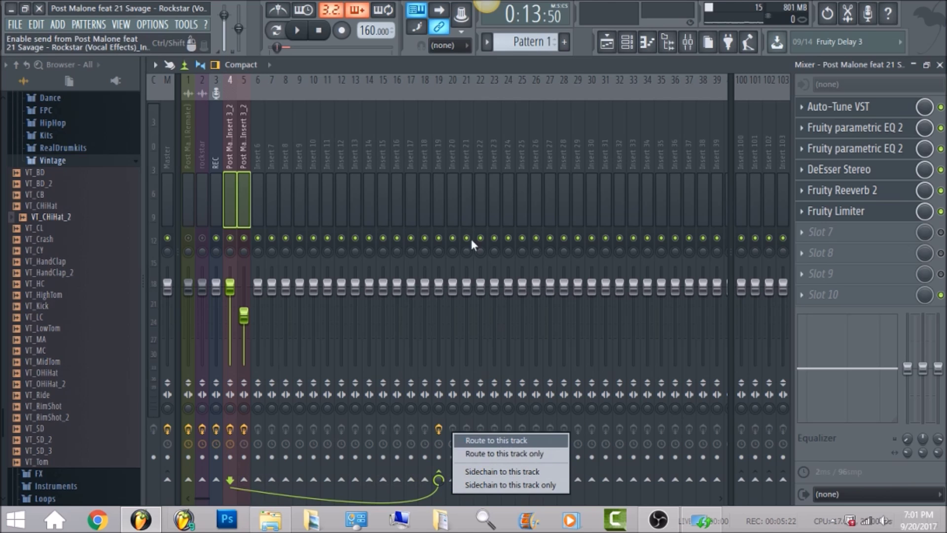
{"action": "left_click", "coordinate": [436, 156]}
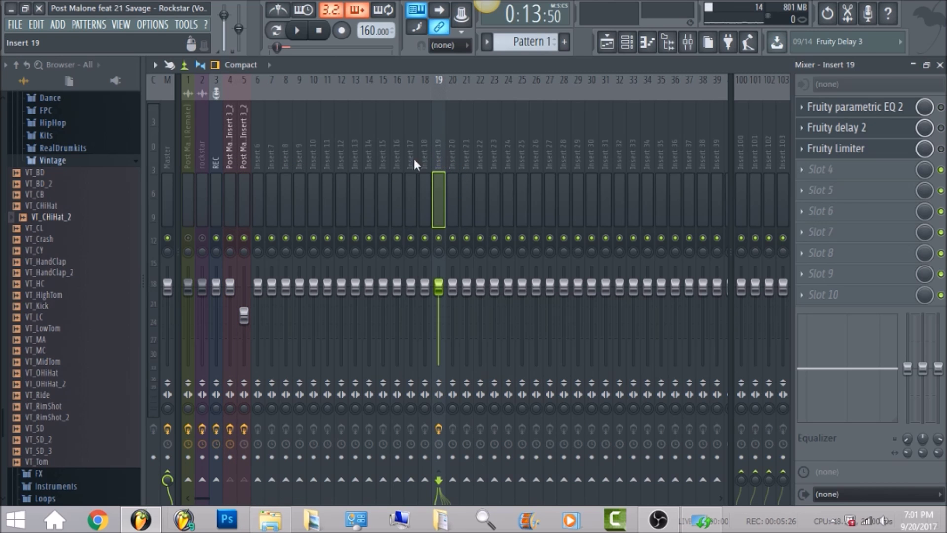
{"action": "left_click", "coordinate": [234, 142]}
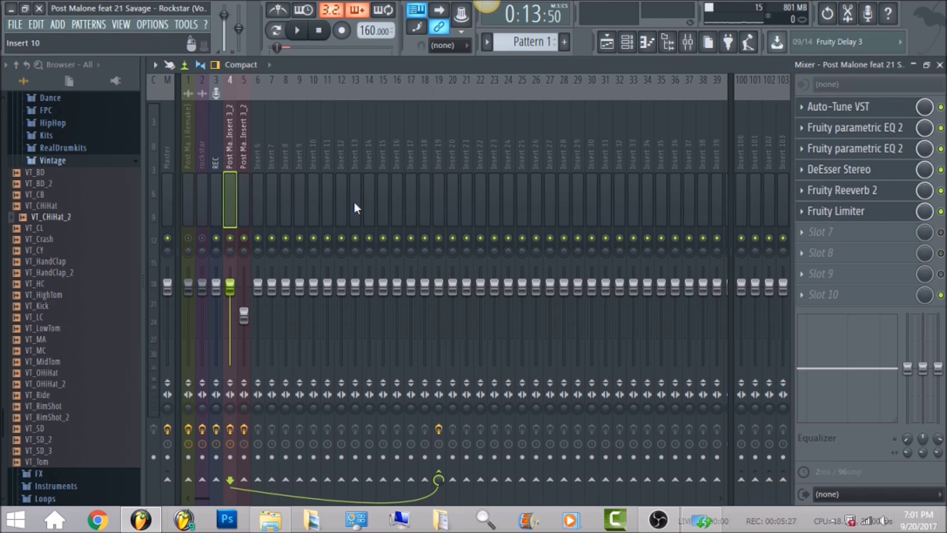
- Enable Fruity Limiter and Fruity delay 2 on Insert 19, audition the vocals with the delay open, and look over the limiter
{"action": "left_click", "coordinate": [436, 159]}
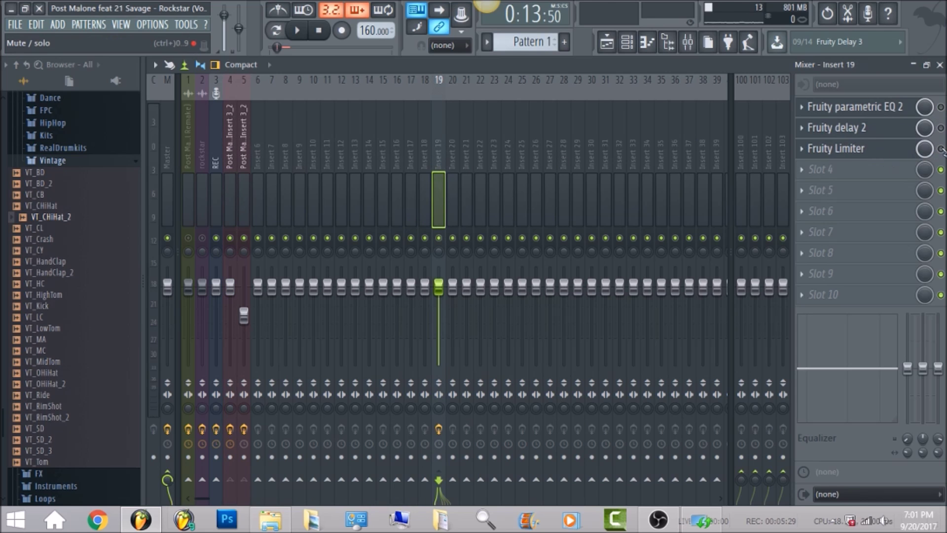
{"action": "left_click", "coordinate": [886, 157]}
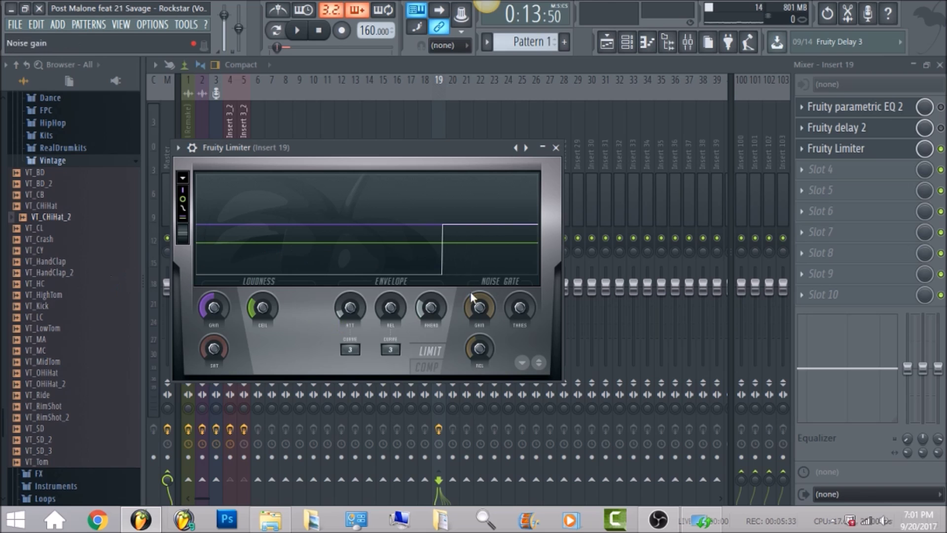
{"action": "left_click", "coordinate": [627, 64]}
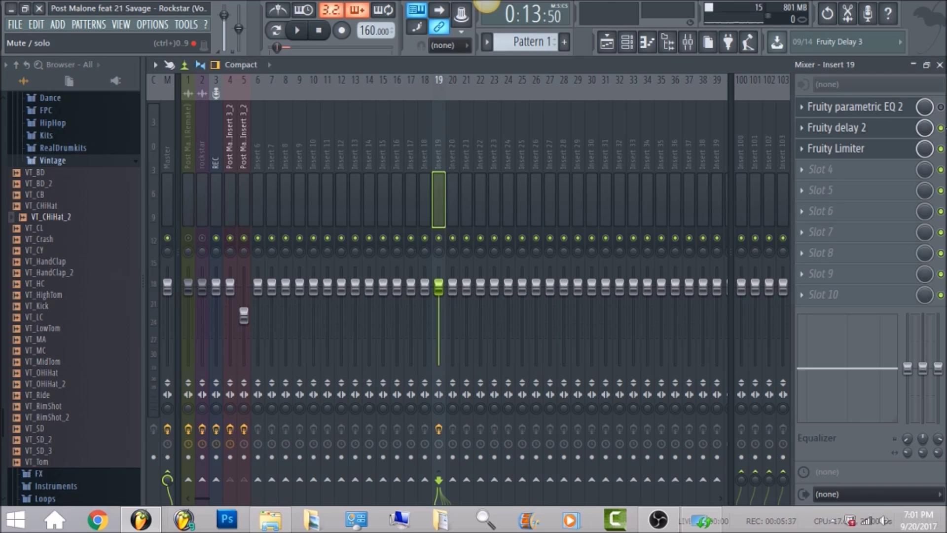
{"action": "left_click", "coordinate": [895, 131]}
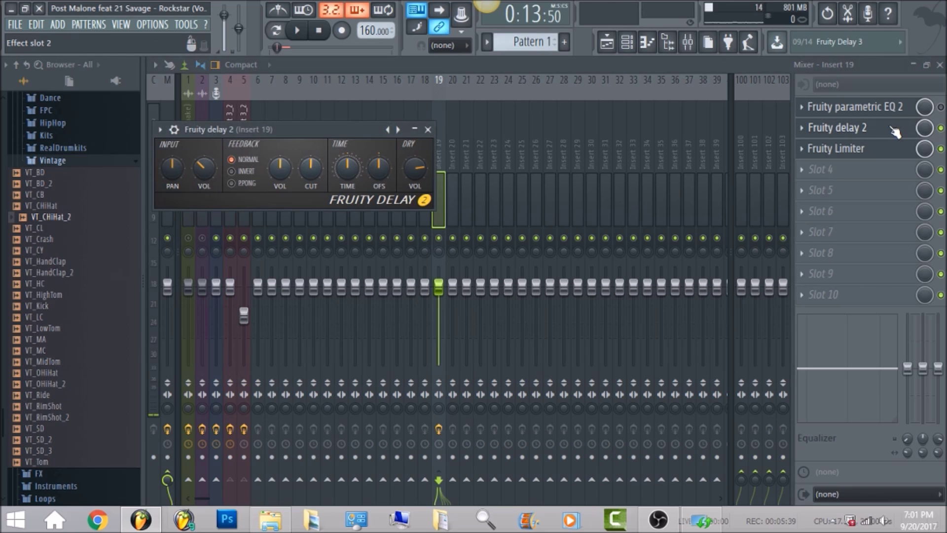
{"action": "key", "text": "space"}
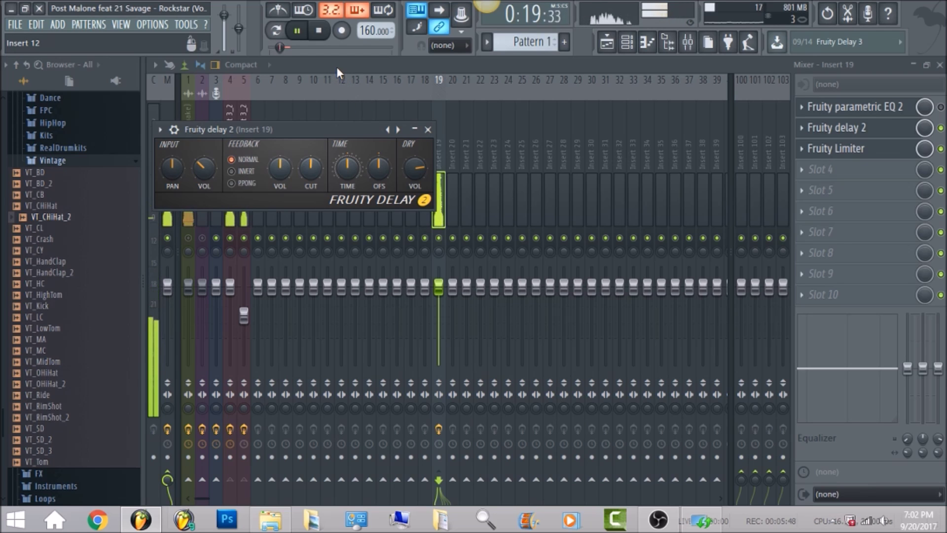
{"action": "key", "text": "space"}
{"action": "key", "text": "Escape"}
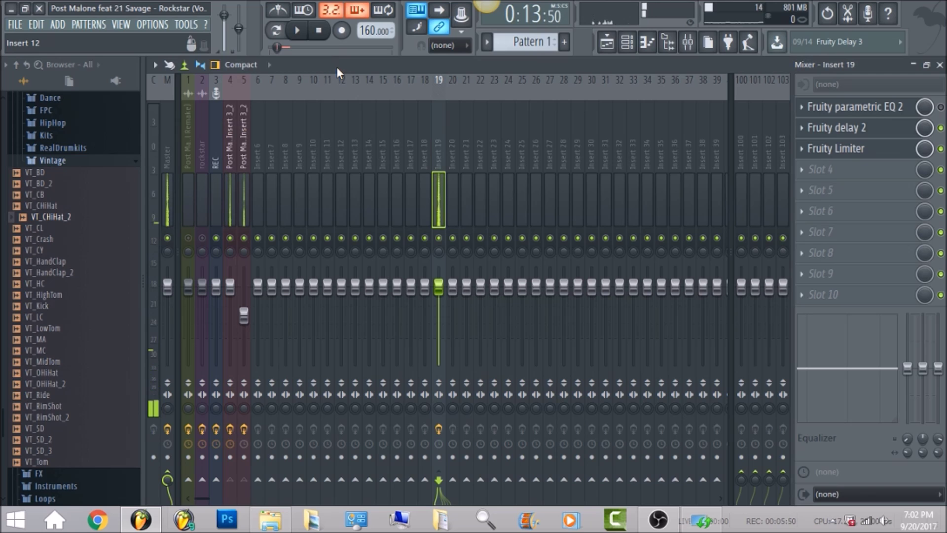
{"action": "left_click", "coordinate": [865, 149]}
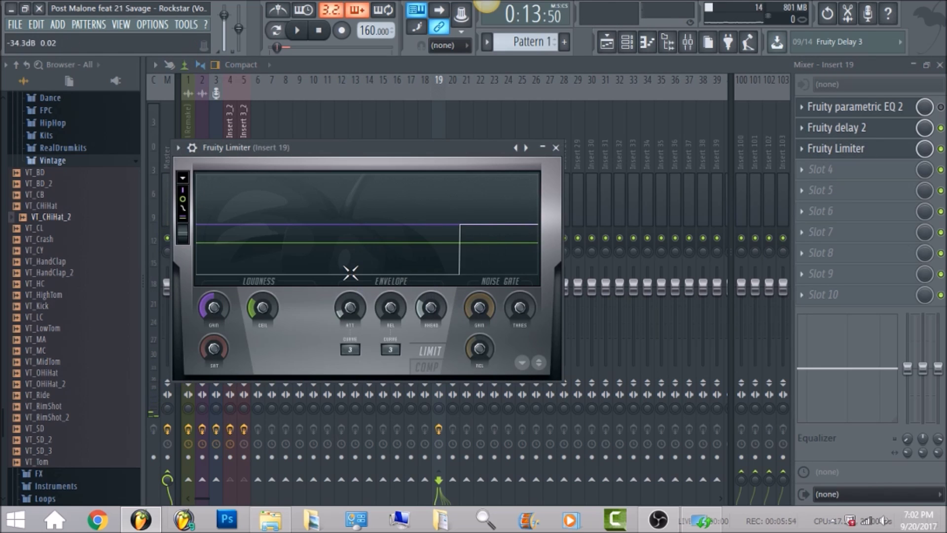
{"action": "left_click", "coordinate": [307, 66]}
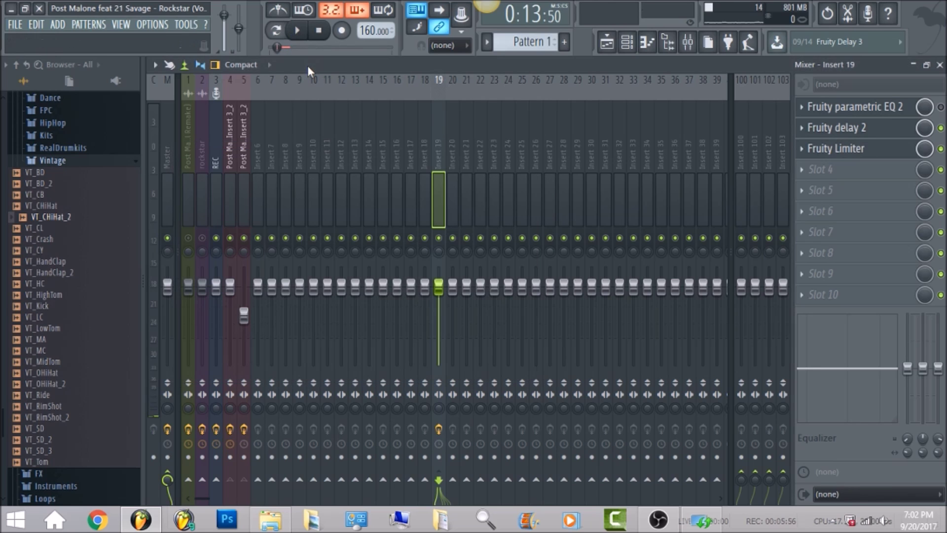
- Unmute the instrumental on track 1, enable Maximus on it, audition the mix and bring up the Maximus mid band
{"action": "left_click", "coordinate": [188, 238]}
{"action": "left_click", "coordinate": [184, 167]}
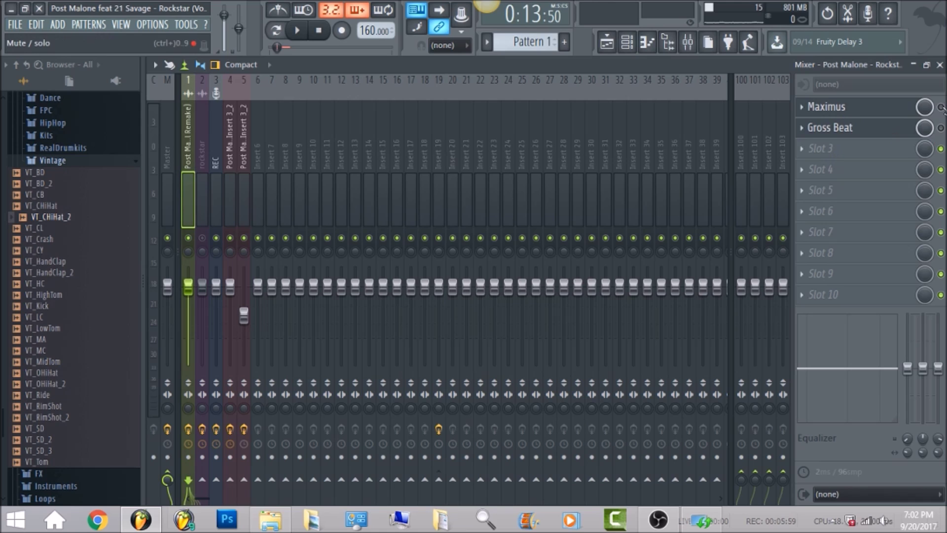
{"action": "left_click", "coordinate": [876, 114]}
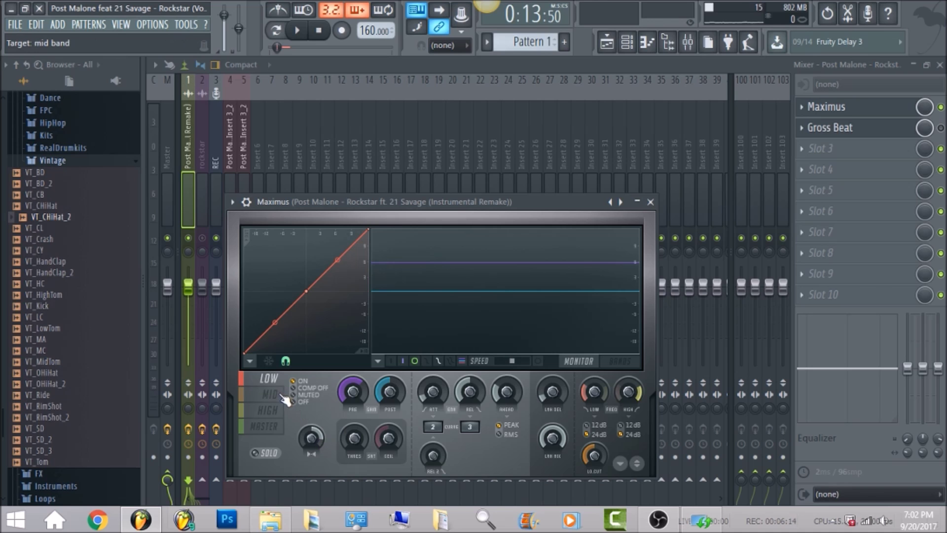
{"action": "key", "text": "space"}
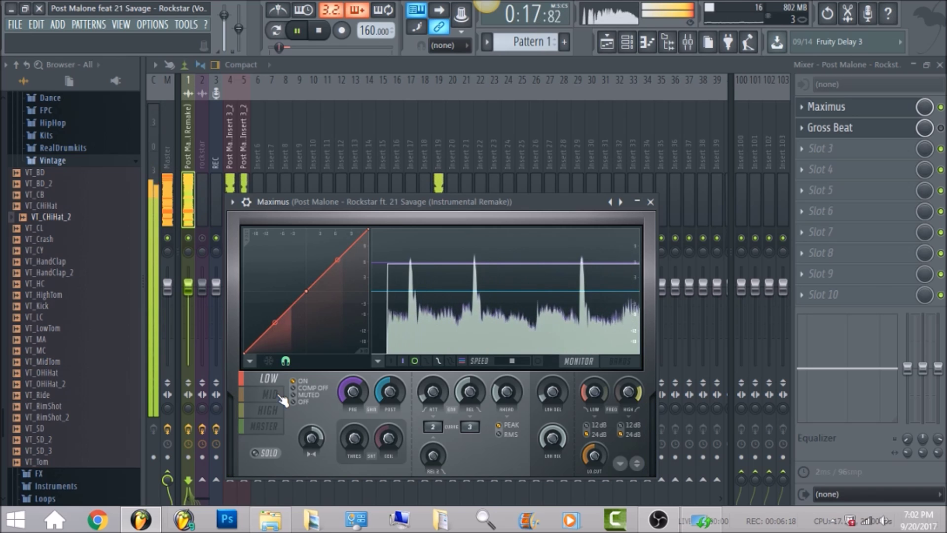
{"action": "key", "text": "space"}
{"action": "left_click", "coordinate": [268, 394]}
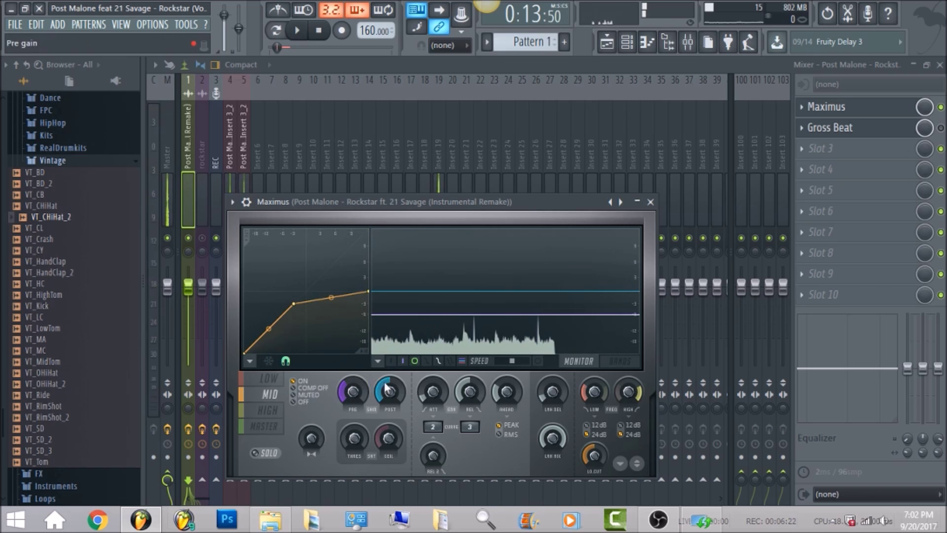
- Look over the high and master bands of Maximus on the instrumental track
{"action": "left_click", "coordinate": [268, 410]}
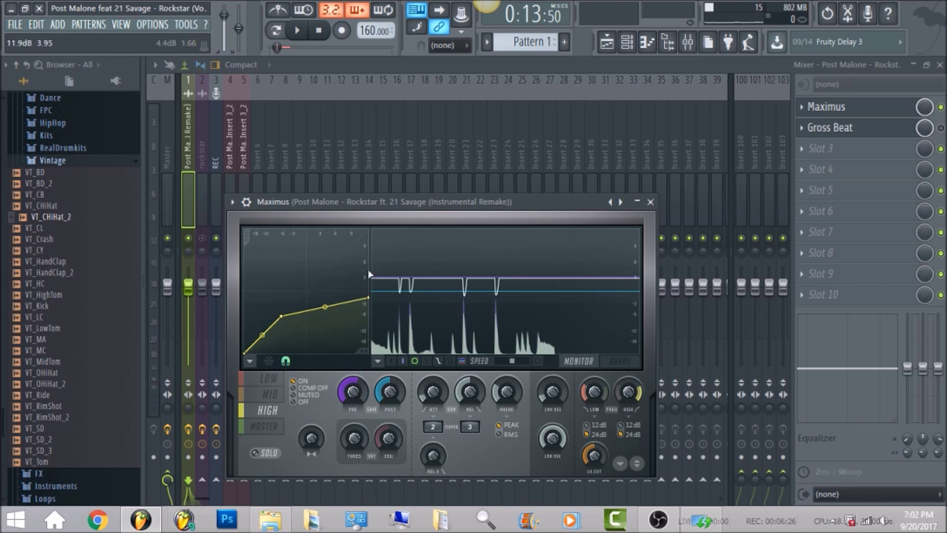
{"action": "left_click", "coordinate": [264, 426]}
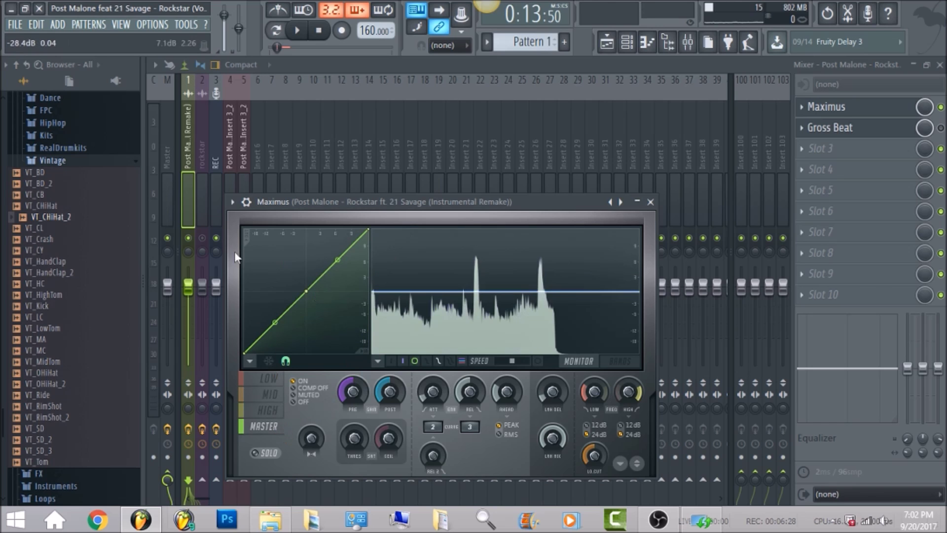
- In iZotope Ozone 5 on the Master track, view the maximizer and set post equalizer band 8 to a Brickwall lowpass
{"action": "left_click", "coordinate": [164, 122]}
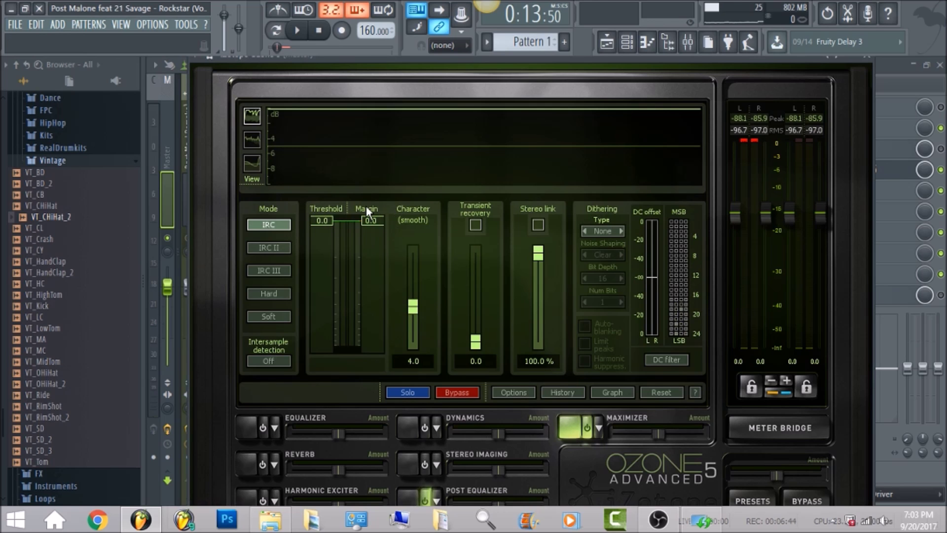
{"action": "left_click", "coordinate": [404, 490]}
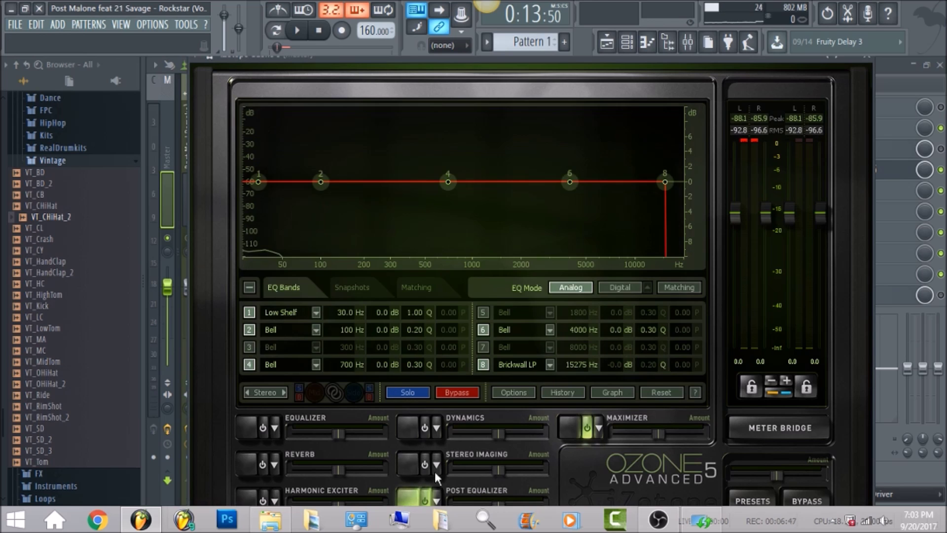
{"action": "left_click", "coordinate": [550, 364]}
{"action": "mouse_move", "coordinate": [531, 411]}
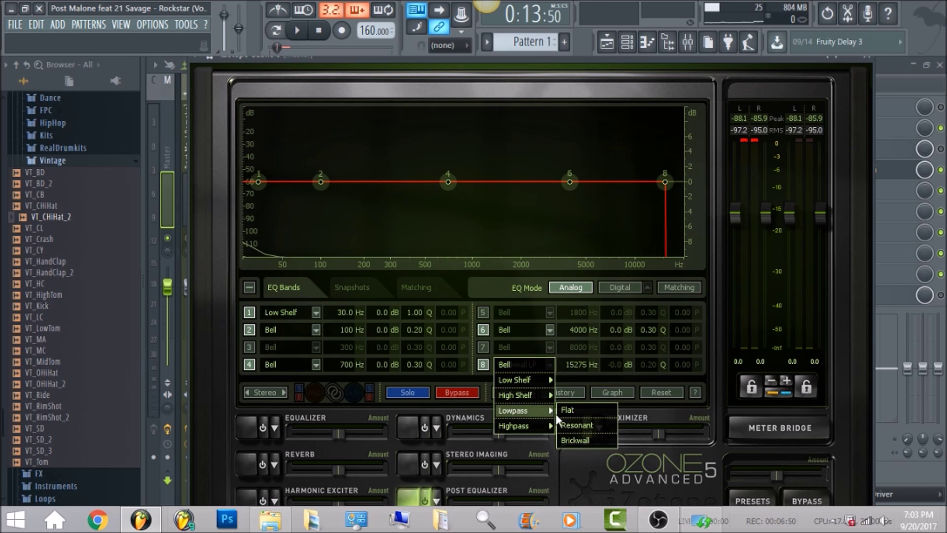
{"action": "left_click", "coordinate": [587, 443]}
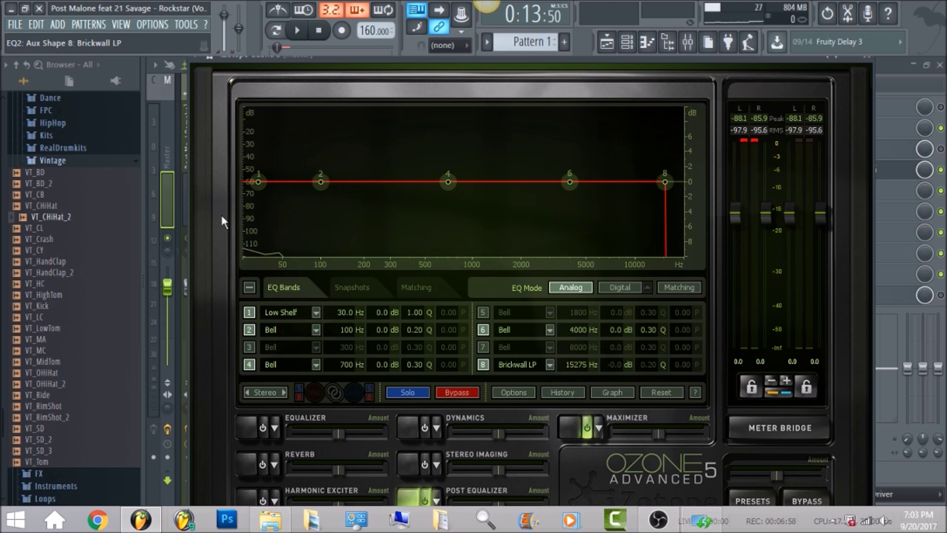
- Enable Maximus on the Master track, check its high and low bands, and audition the mix with the low band showing
{"action": "left_click", "coordinate": [161, 147]}
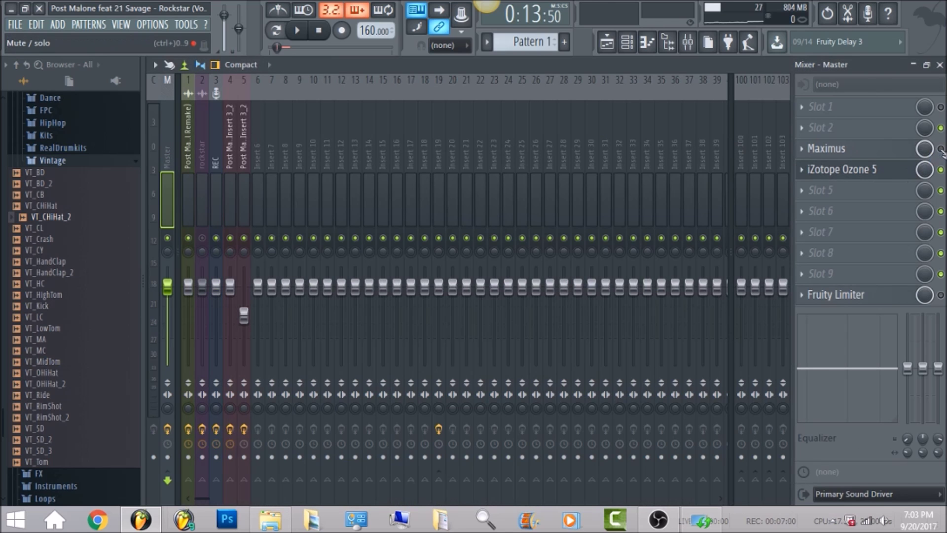
{"action": "left_click", "coordinate": [875, 148]}
{"action": "left_click", "coordinate": [875, 148]}
{"action": "left_click", "coordinate": [875, 148]}
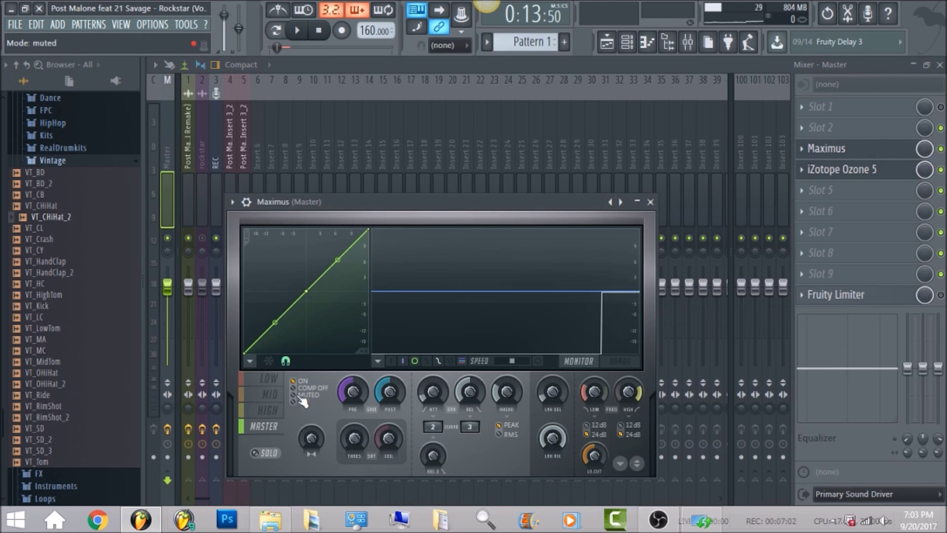
{"action": "left_click", "coordinate": [268, 410]}
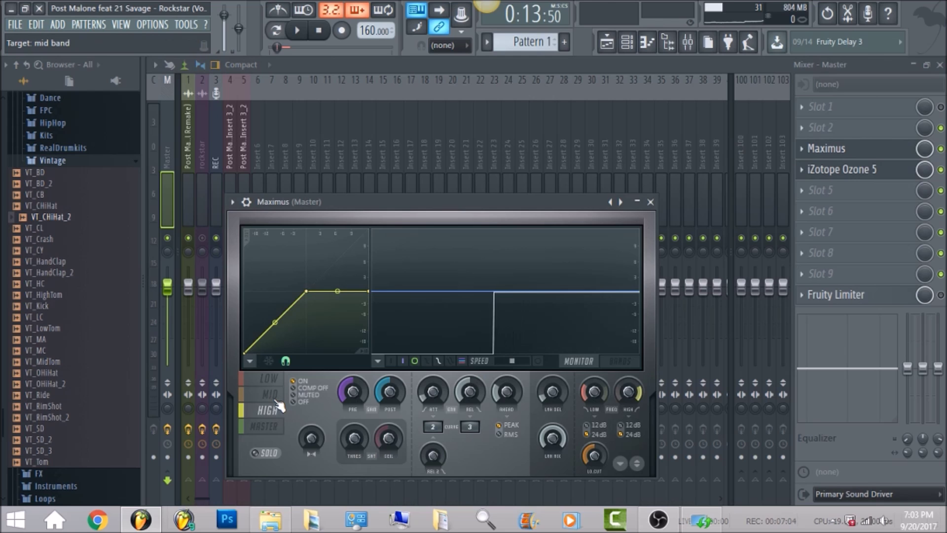
{"action": "left_click", "coordinate": [269, 378]}
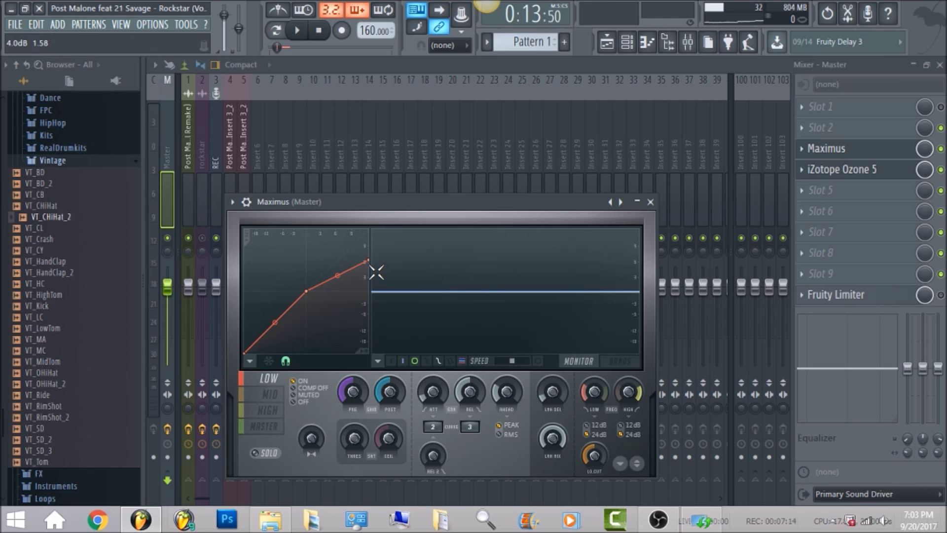
{"action": "key", "text": "space"}
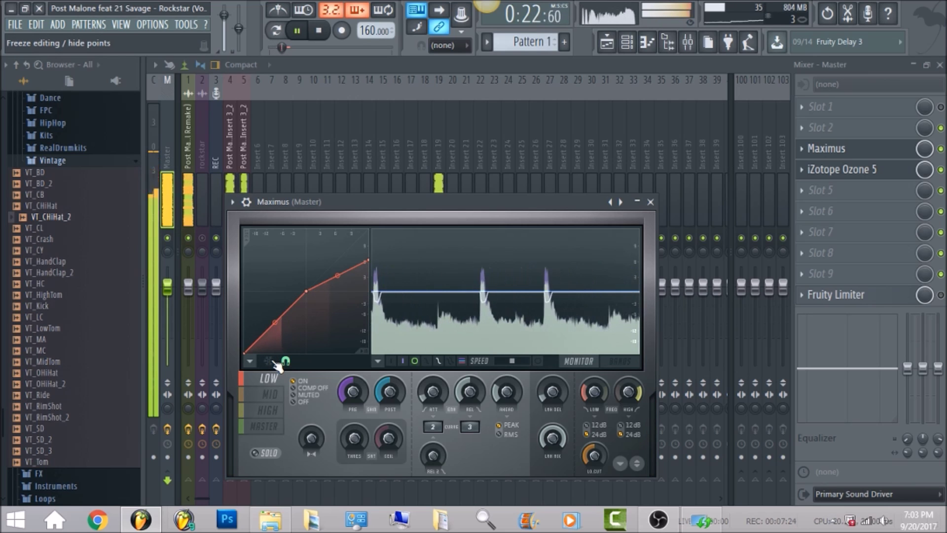
{"action": "key", "text": "space"}
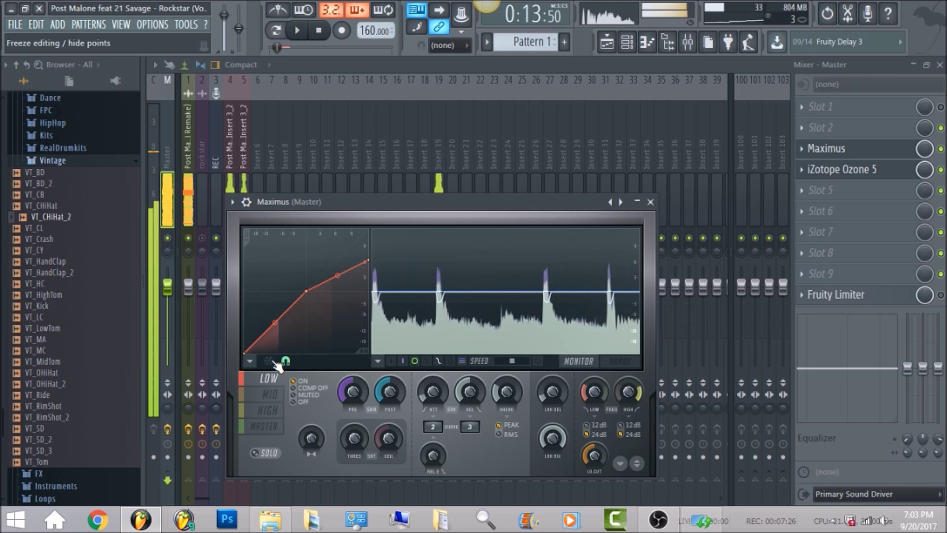
- Reopen Maximus on the Master track to review its low and master bands, and select vocal track 4
{"action": "left_click", "coordinate": [168, 151]}
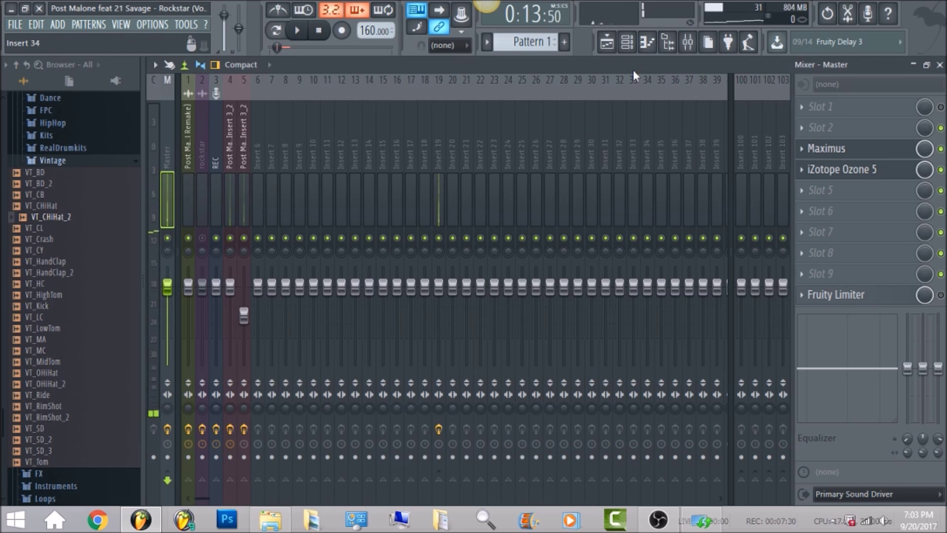
{"action": "left_click", "coordinate": [877, 151]}
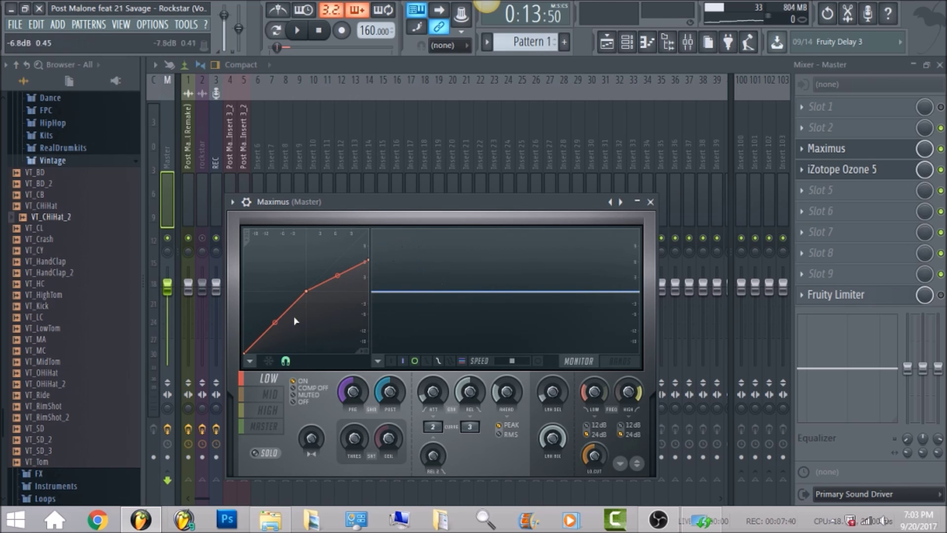
{"action": "left_click", "coordinate": [265, 428]}
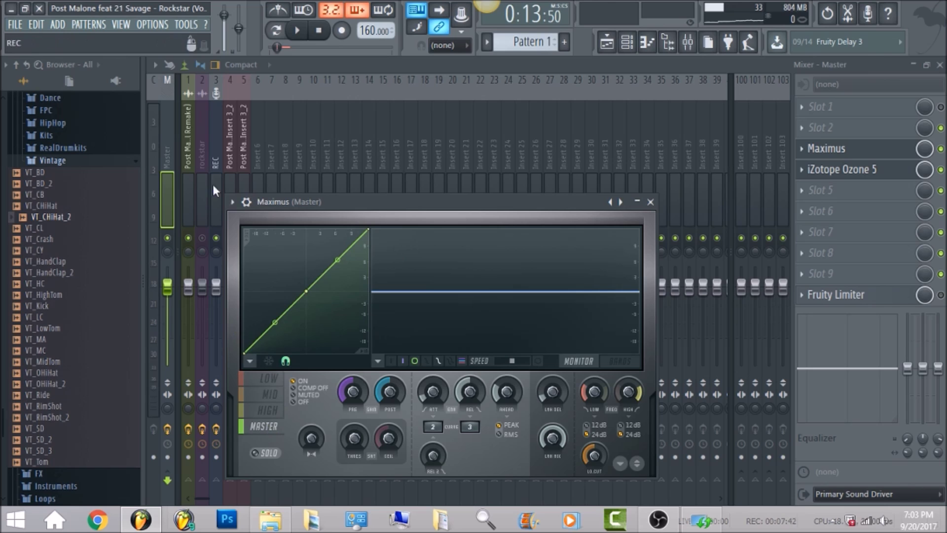
{"action": "left_click", "coordinate": [168, 147]}
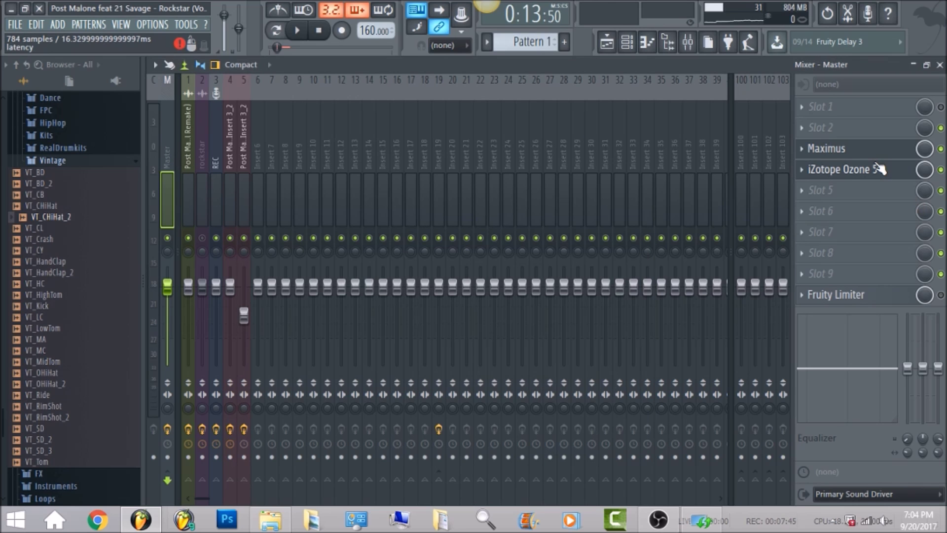
{"action": "left_click", "coordinate": [233, 139]}
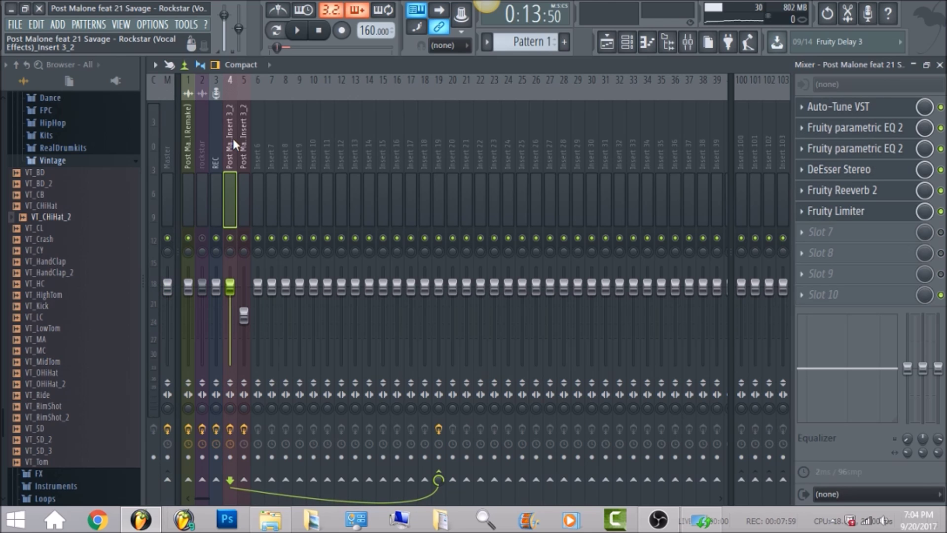